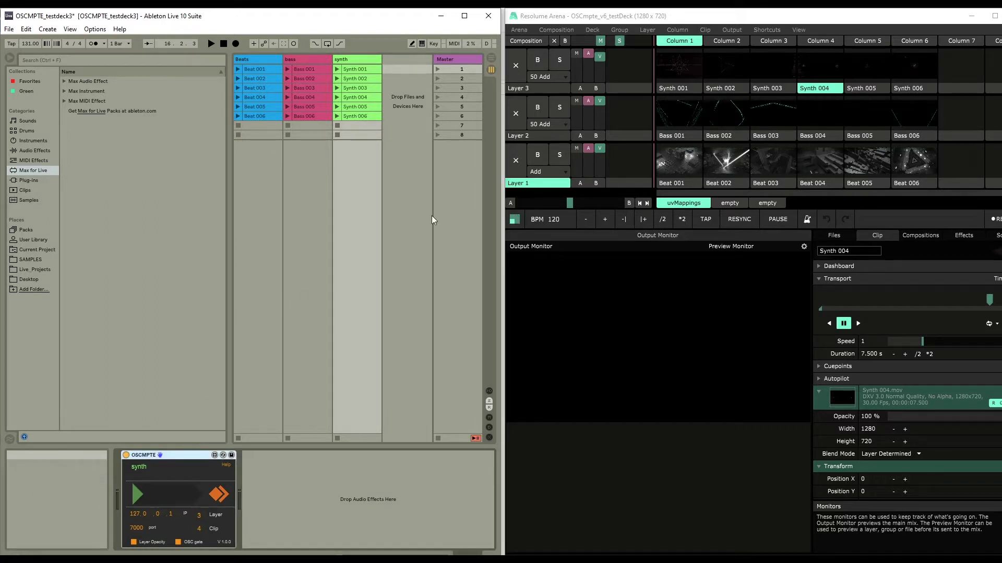
- Show Beat 001's video properties in Resolume, then launch the Beat 001 clip in Live
left_click(678, 166)
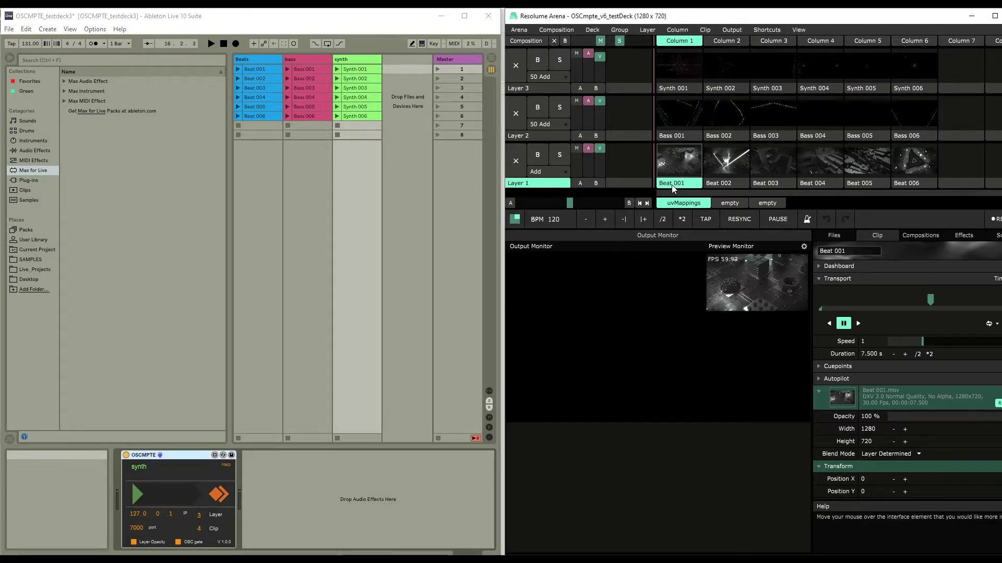
left_click(346, 220)
left_click(238, 72)
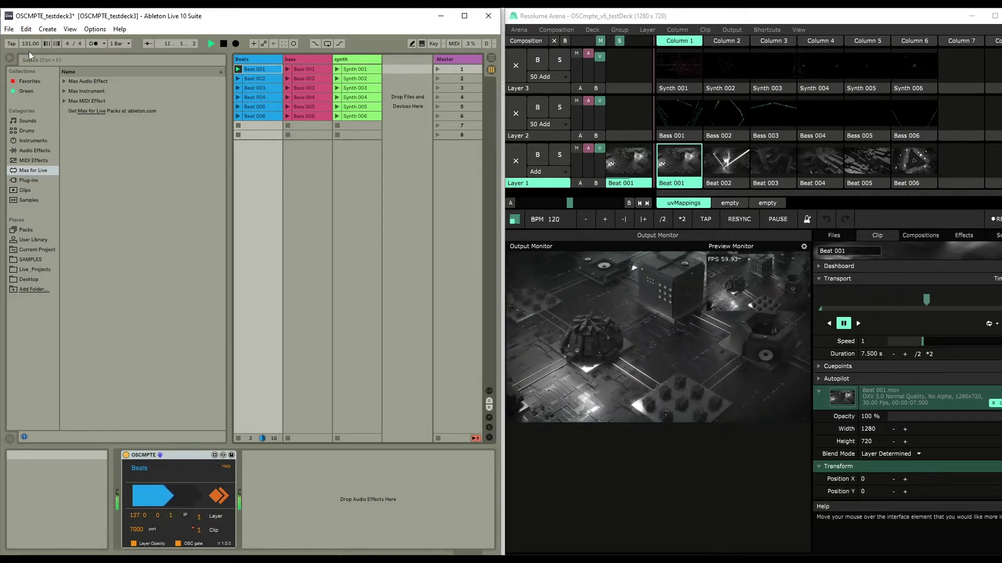
- Drag the tempo up to 200 BPM and back down, then reset it to 120
left_click_drag(28, 45, 29, 10)
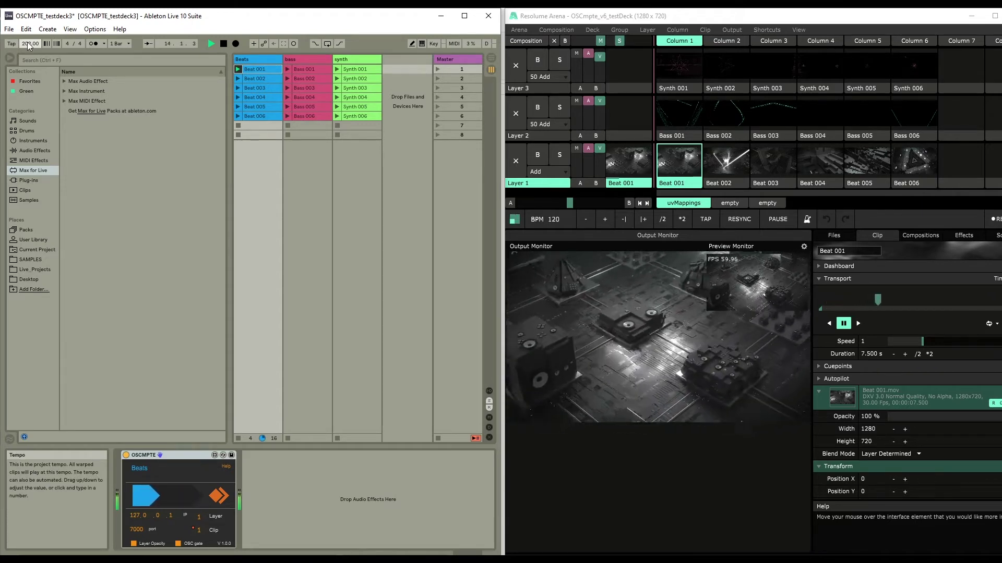
left_click_drag(28, 46, 28, 109)
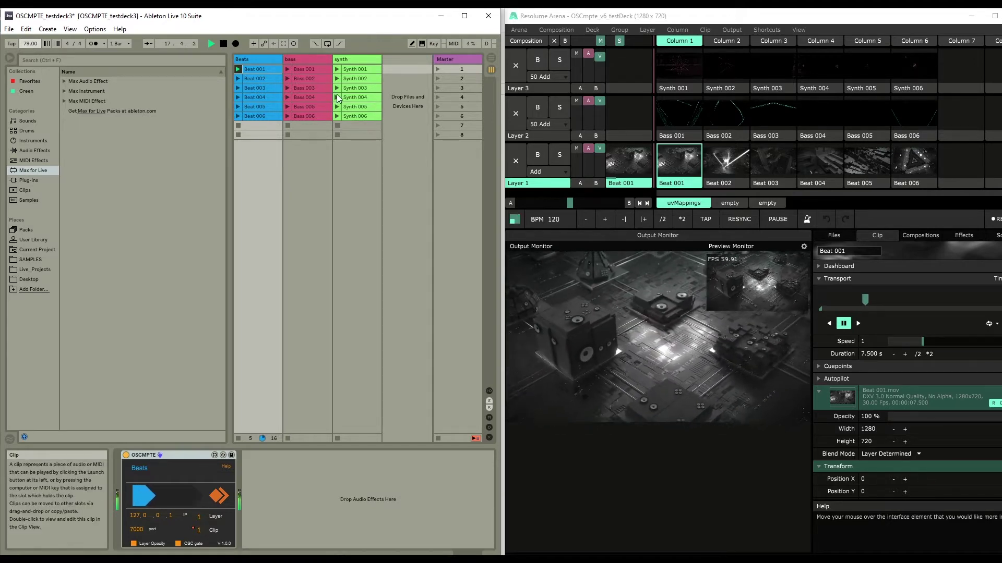
key("Delete")
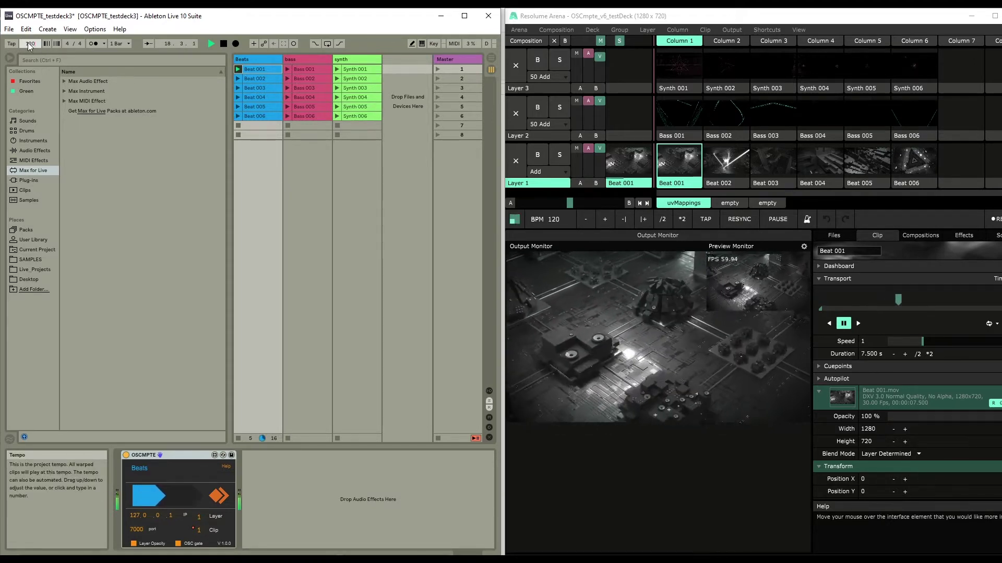
- Launch Bass 003 and Synth 005, then launch scene 5 across all tracks
left_click(288, 87)
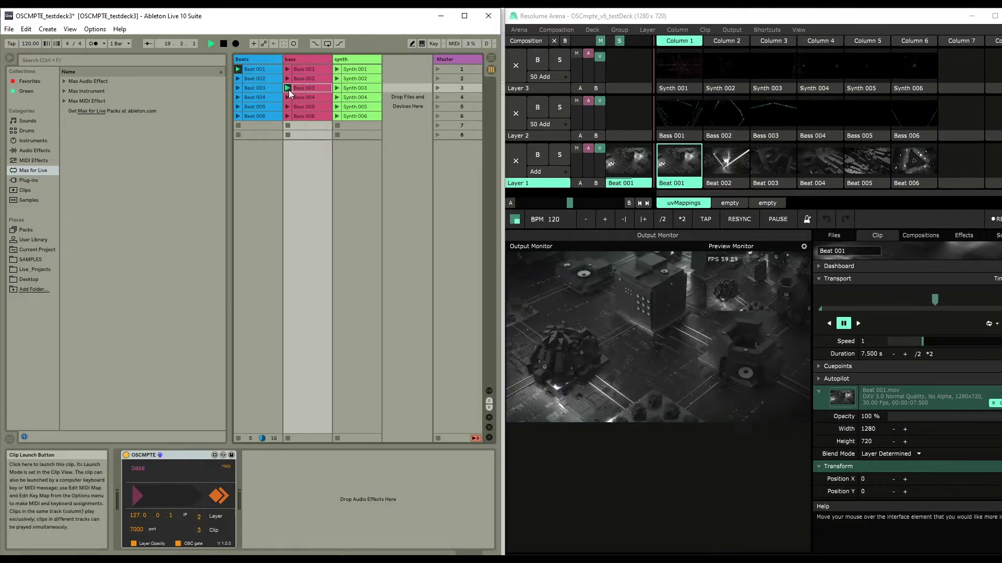
left_click(337, 107)
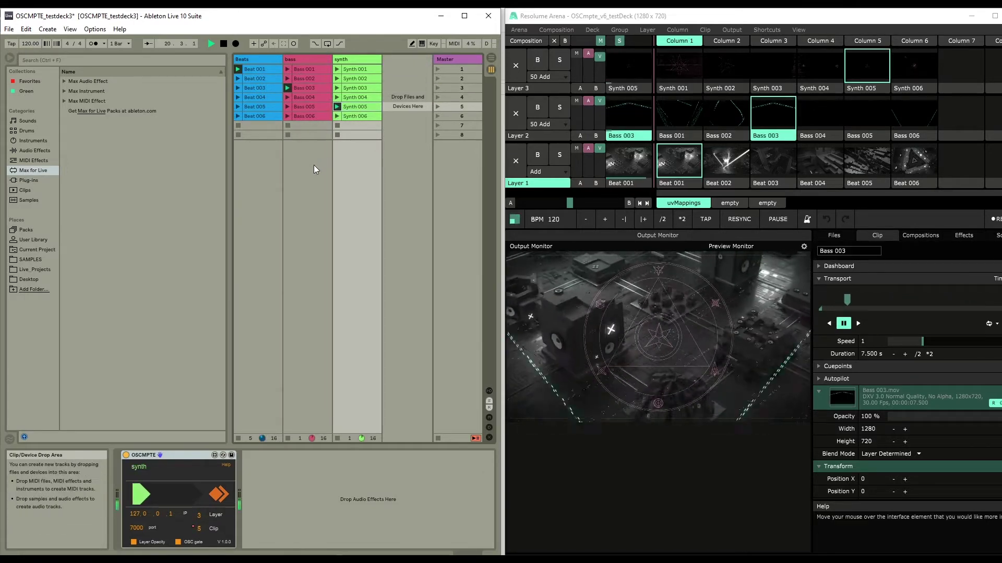
left_click(439, 107)
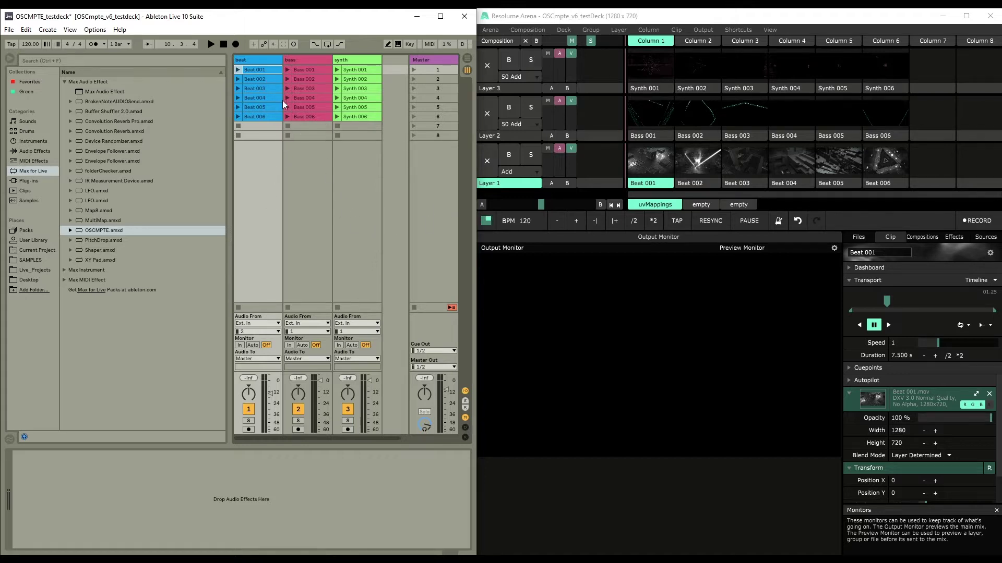
- Step to Beat 006, check Resolume, then load OSCMPTE.amxd onto the beat track
key("Down")
key("Down")
key("Down")
key("Down")
key("Down")
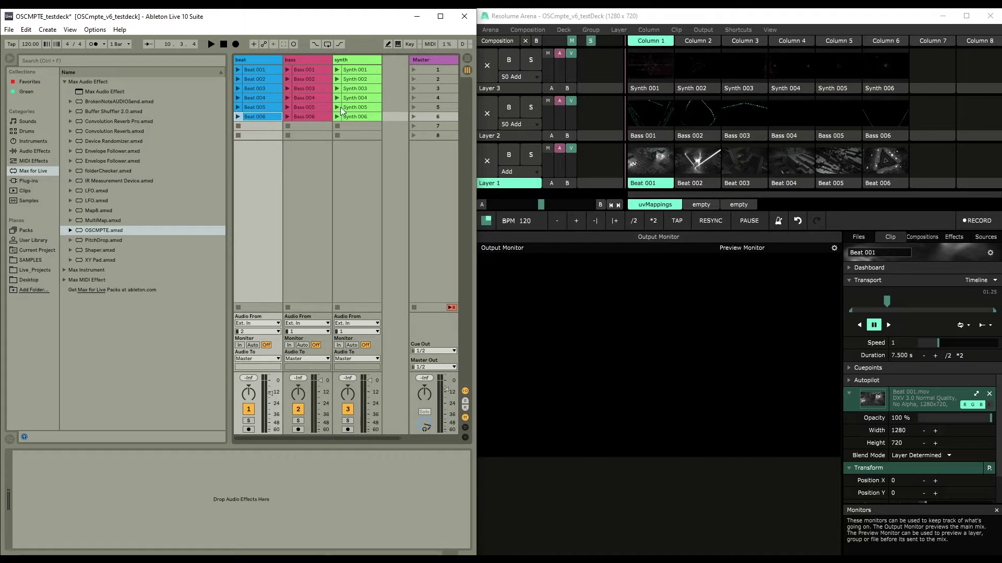
left_click(689, 10)
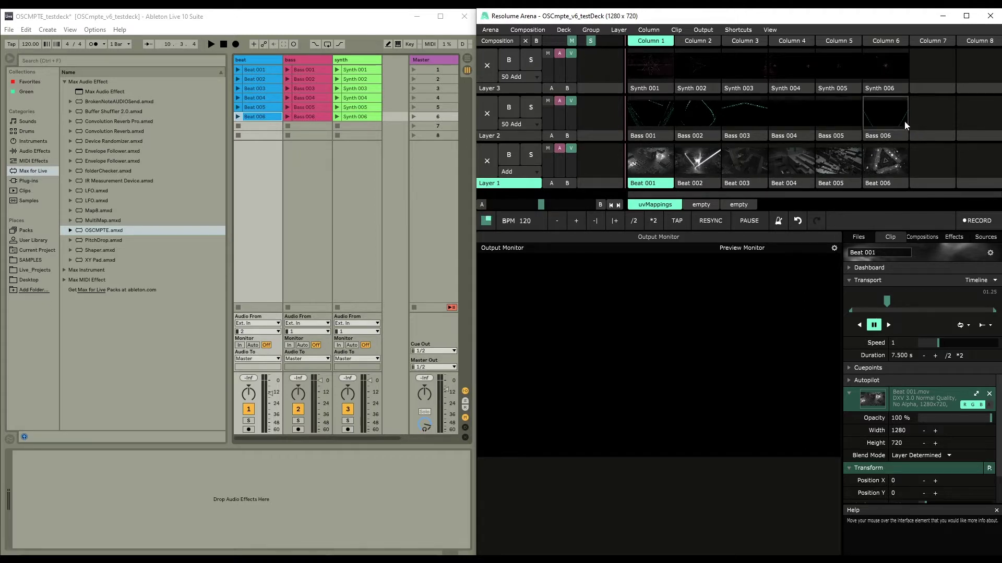
left_click(190, 20)
left_click(252, 64)
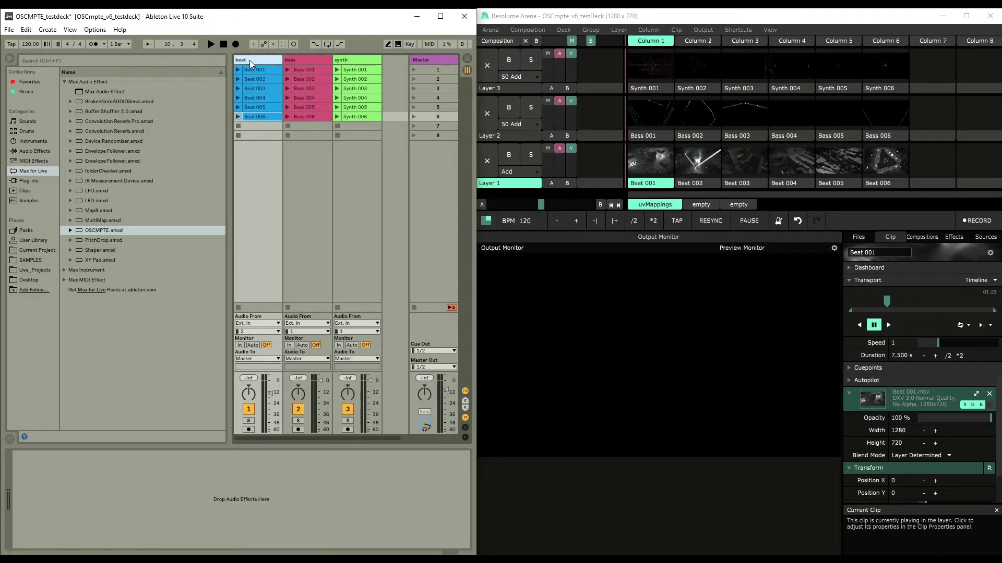
double_click(86, 233)
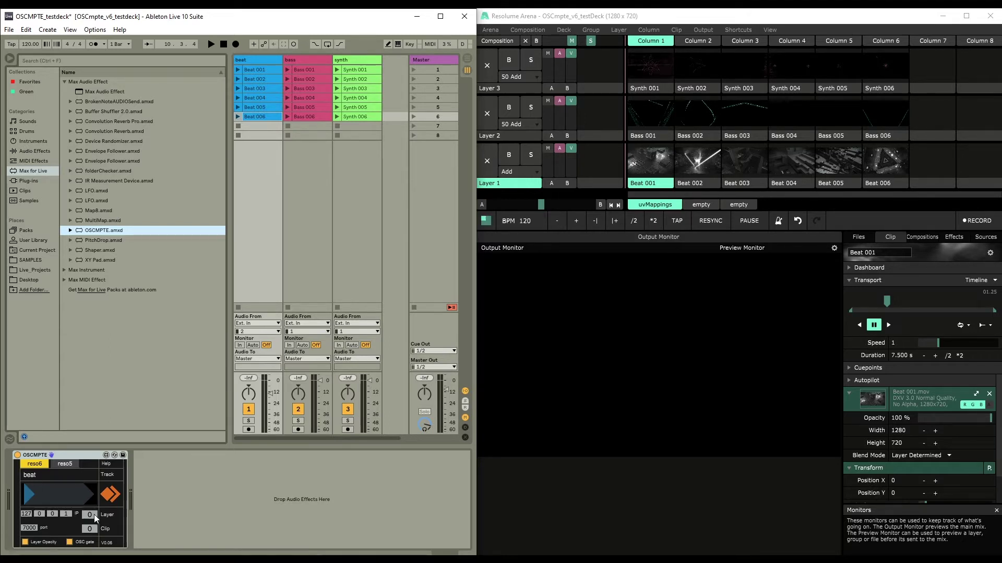
- Select the Beat 001 clip once OSCMPTE has loaded on the beat track
left_click(266, 72)
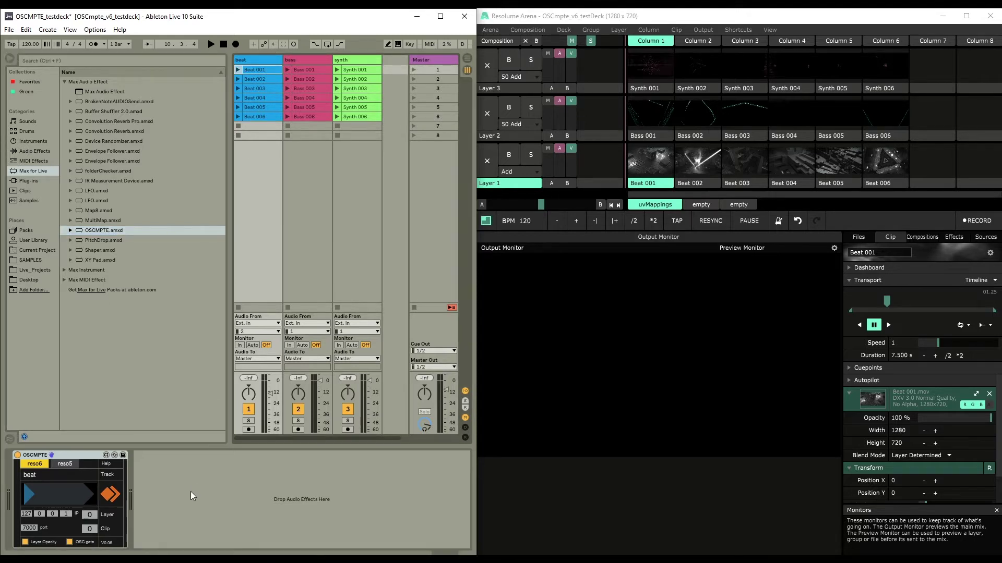
- Test-launch Beat 001 and Beat 002, stop the beat track, and open Beat 001's clip details
left_click(240, 69)
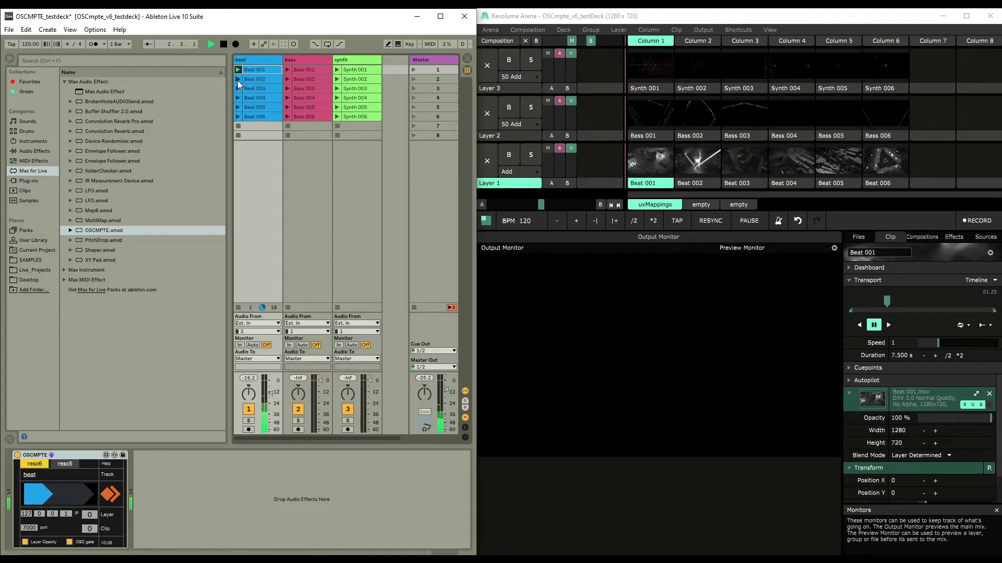
left_click(238, 80)
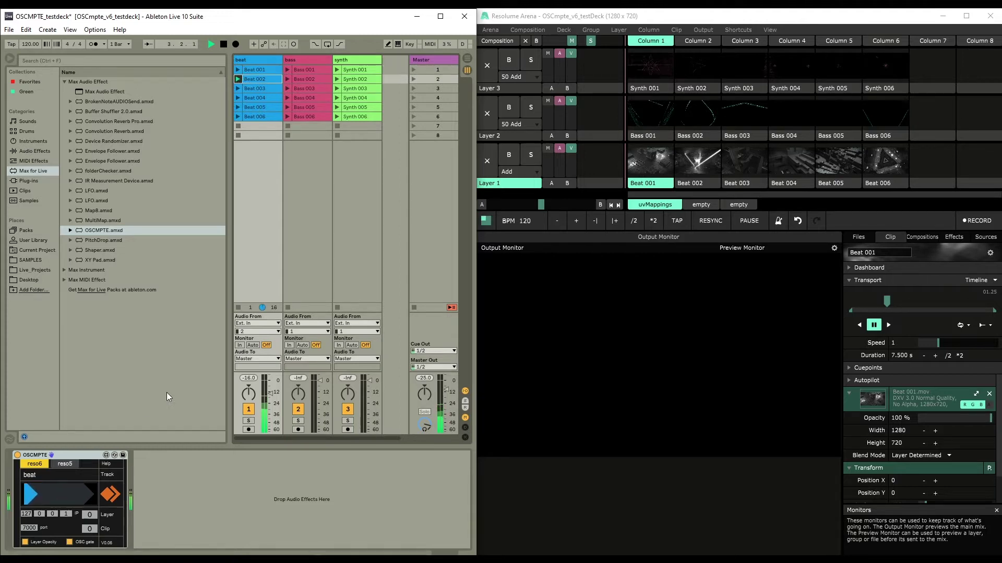
left_click(238, 125)
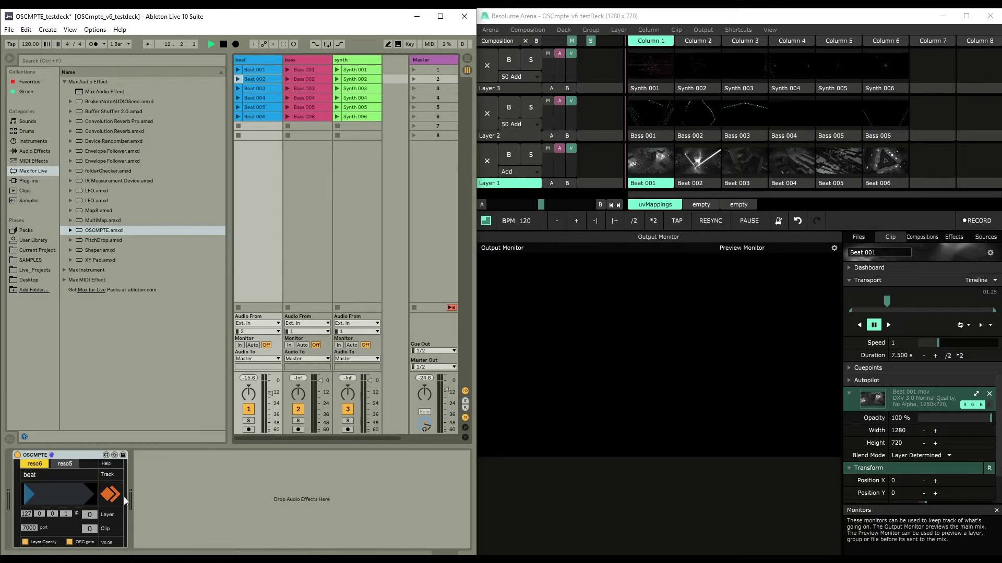
left_click(264, 69)
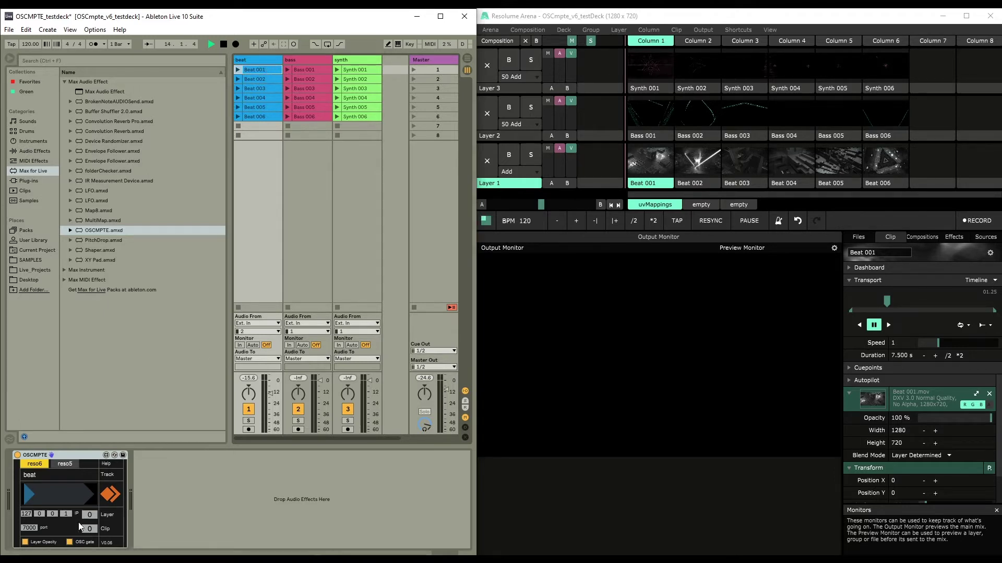
double_click(257, 70)
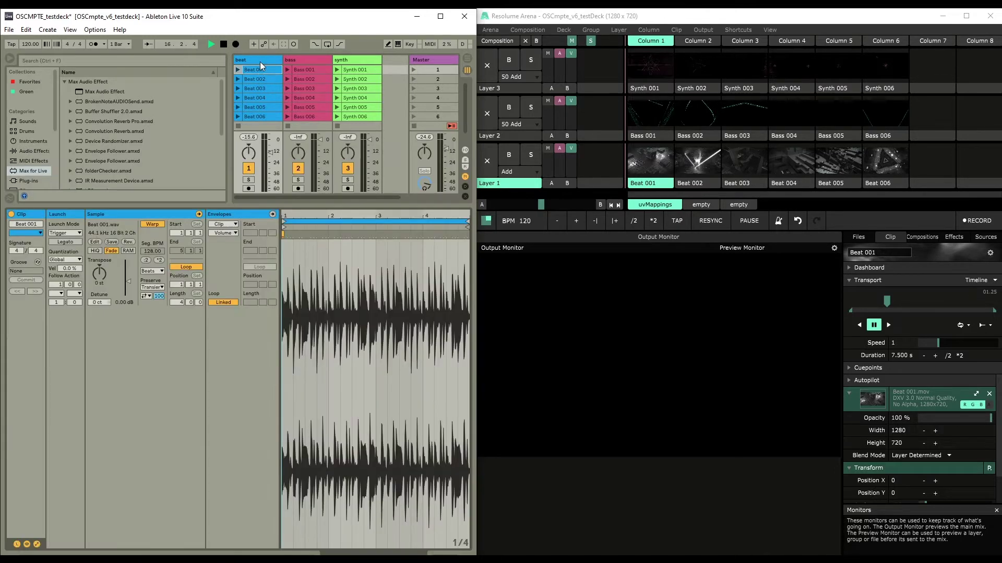
- Target Beat 001's clip envelope at OSCMPTE's clipSelect parameter, then return to Device View
left_click(229, 232)
left_click(245, 239)
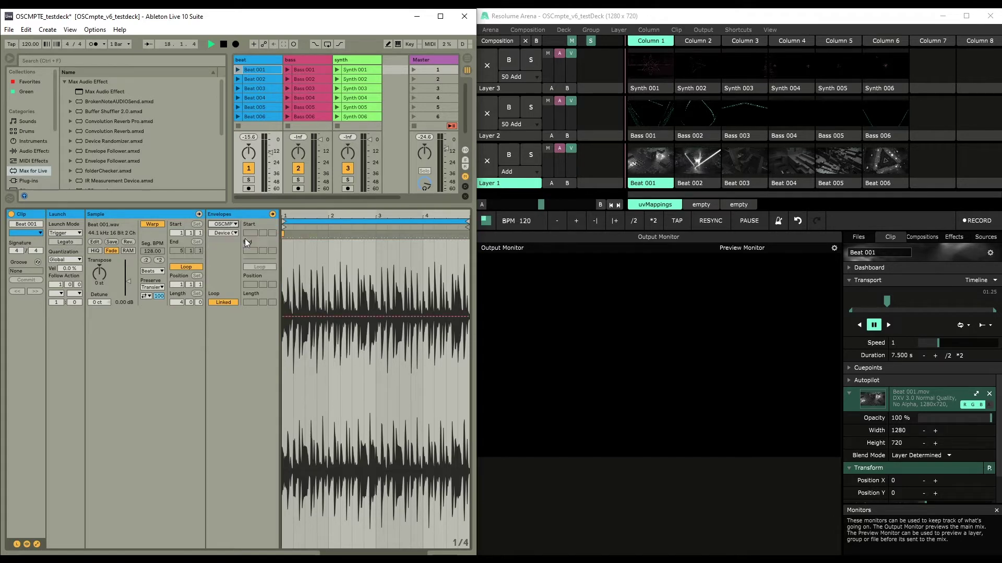
left_click(227, 231)
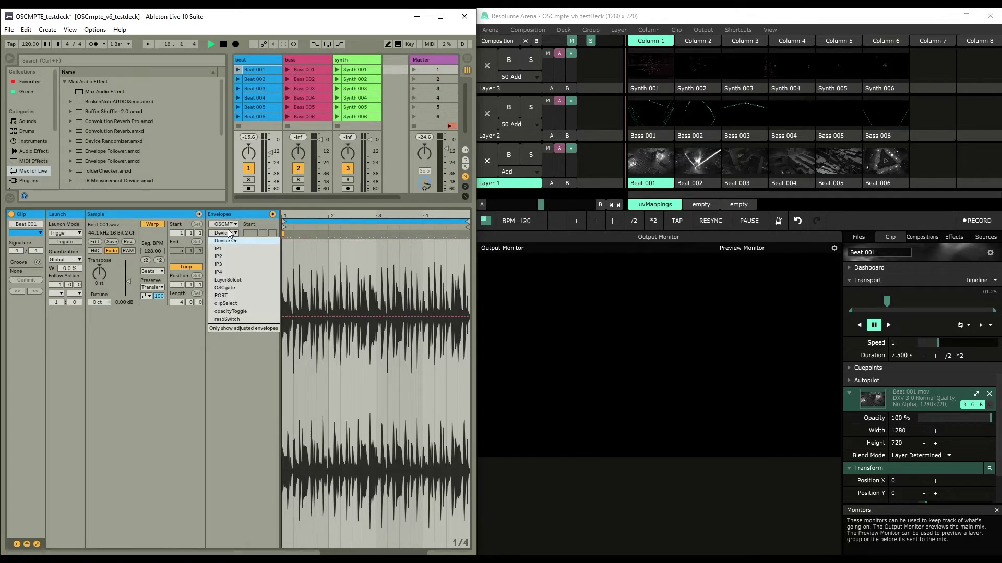
left_click(251, 280)
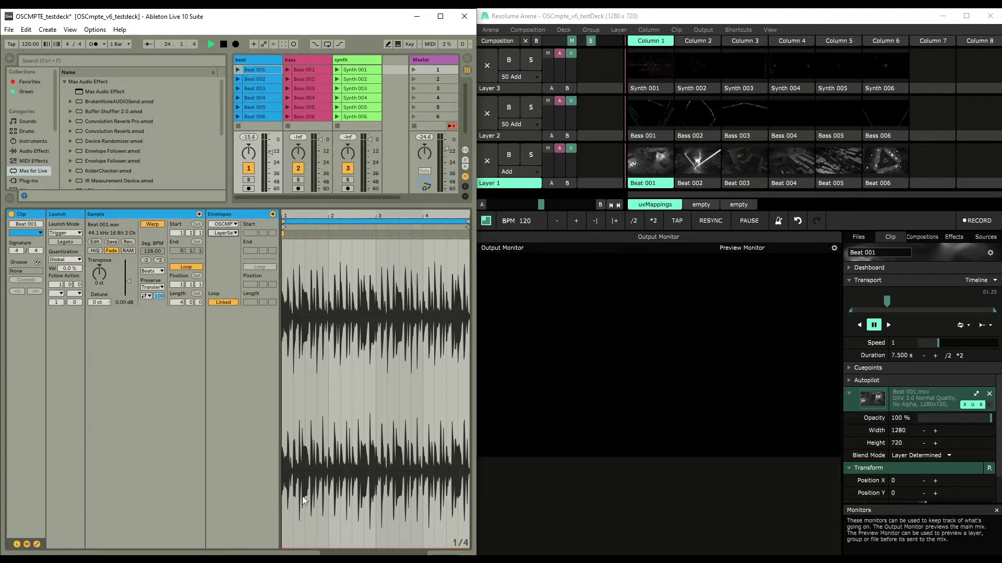
left_click(226, 233)
left_click(243, 281)
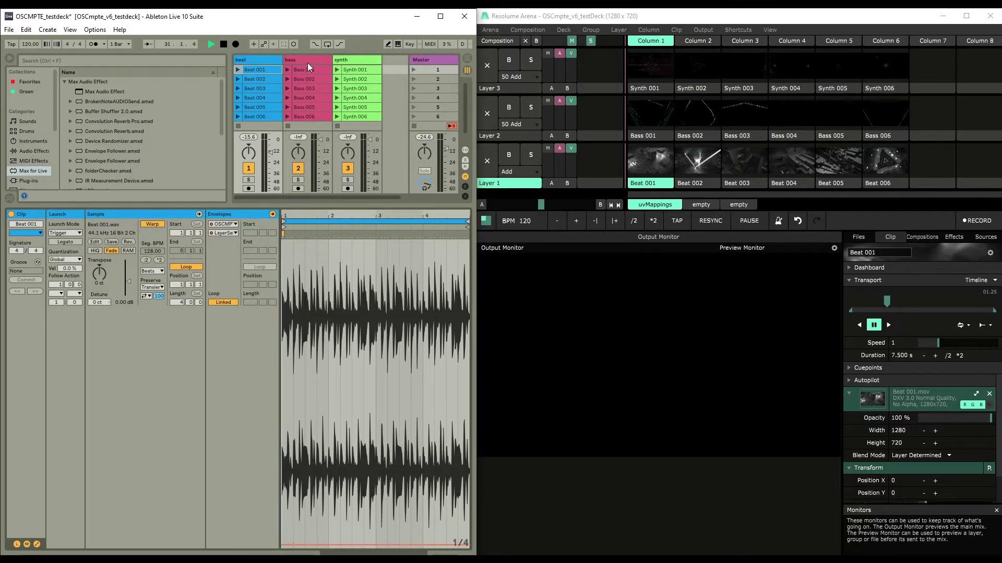
left_click(232, 233)
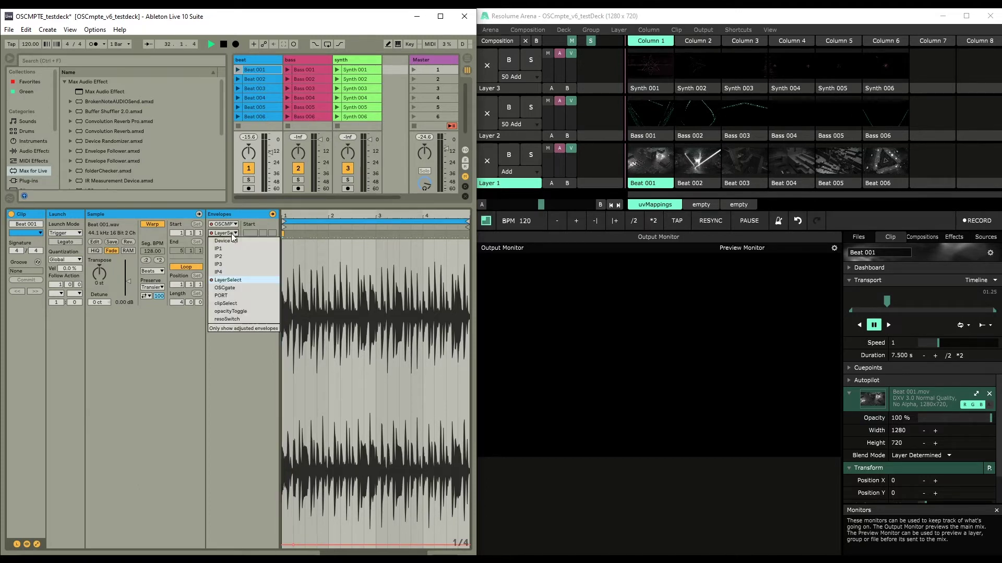
left_click(249, 303)
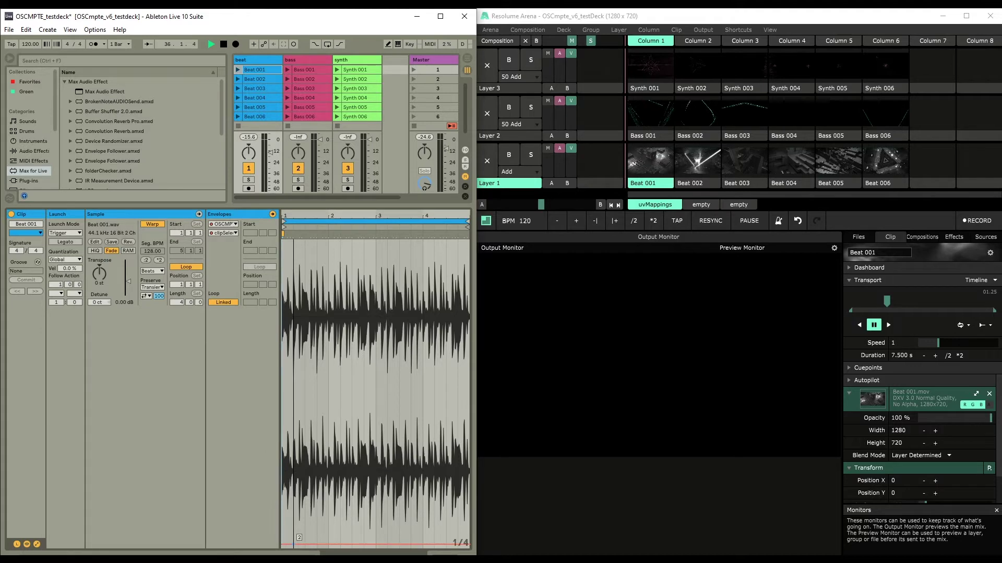
key("shift+Tab")
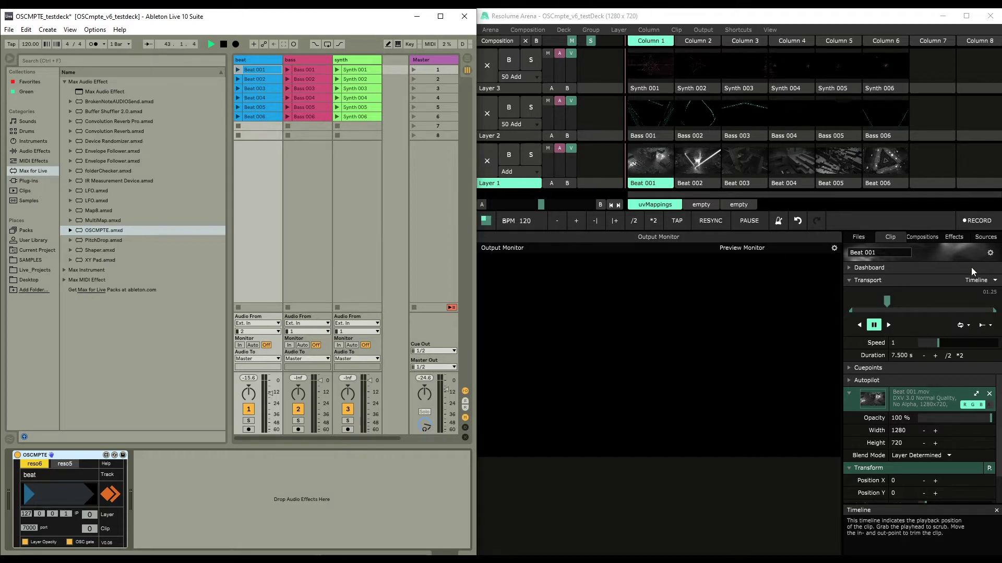
- Launch Beat 001 so Resolume's Layer 1 plays the Beat 001 video
left_click(238, 69)
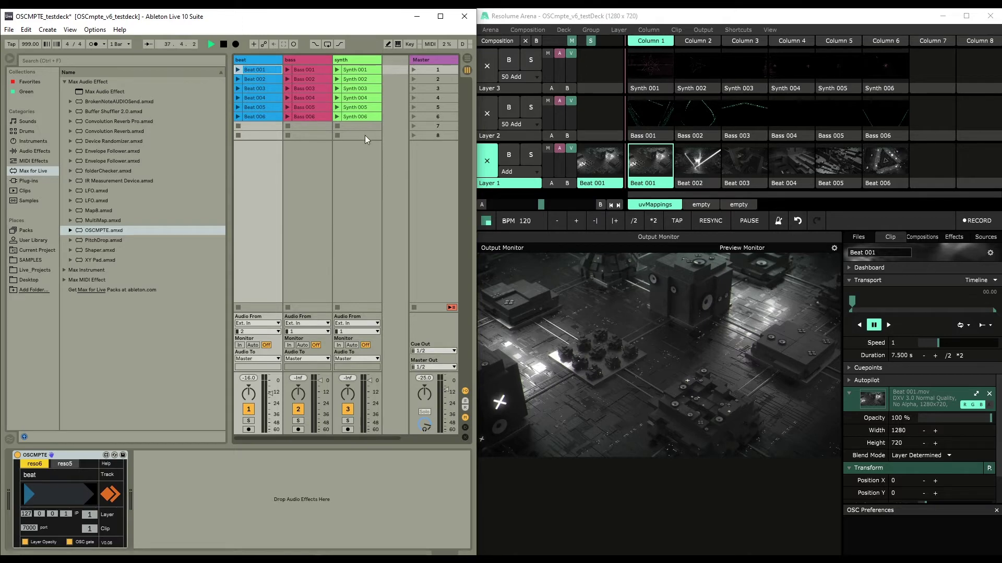
- Draw Beat 002's OSCMPTE clipSelect envelope at value 2, then return to the device
left_click(260, 80)
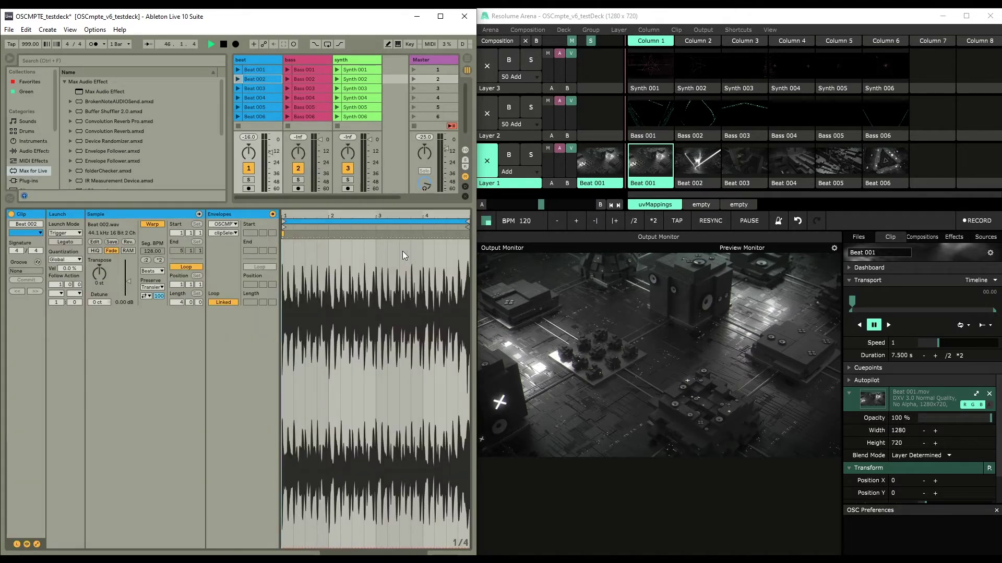
left_click(221, 236)
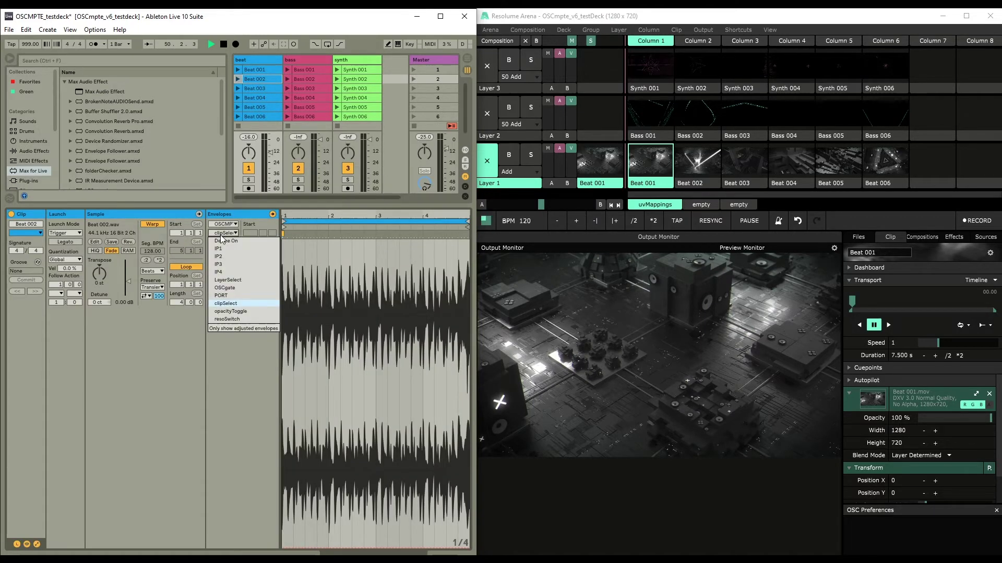
left_click(251, 281)
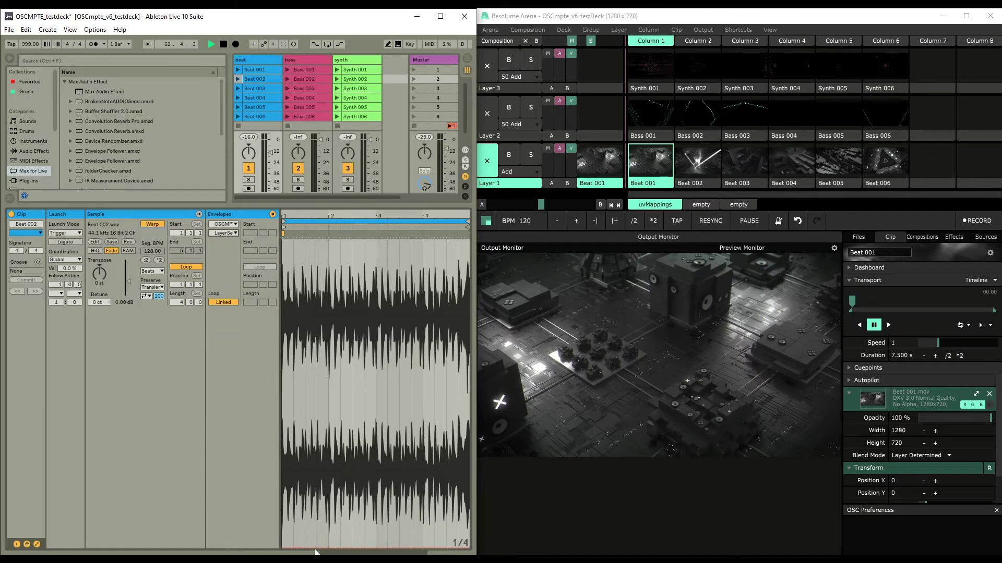
left_click_drag(308, 548, 293, 546)
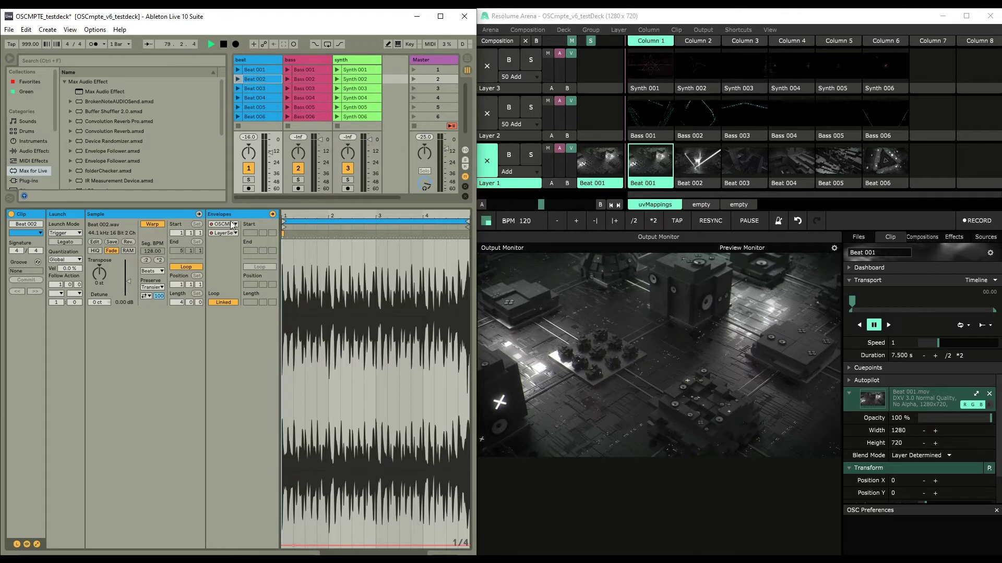
left_click(228, 234)
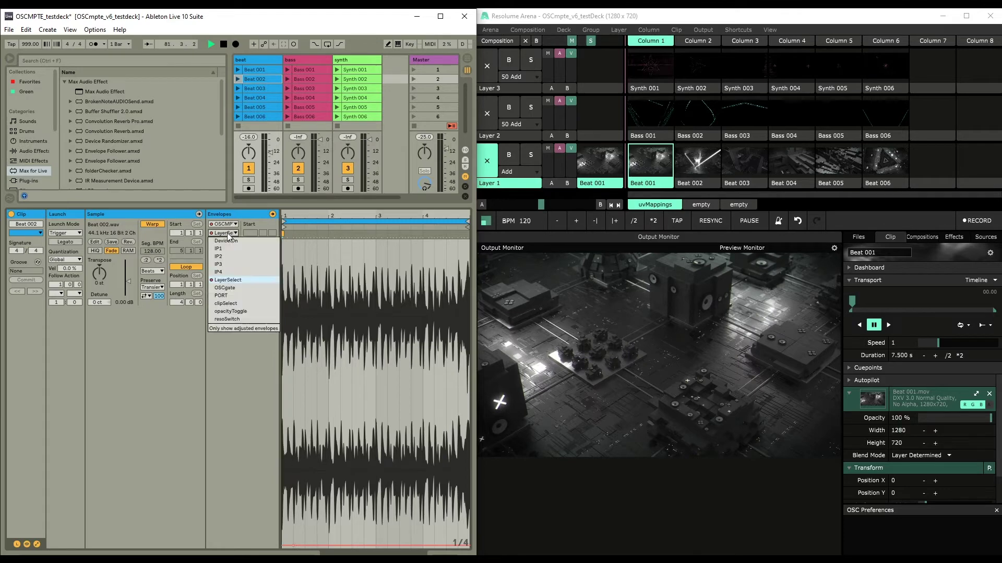
left_click(252, 303)
left_click_drag(293, 547, 293, 544)
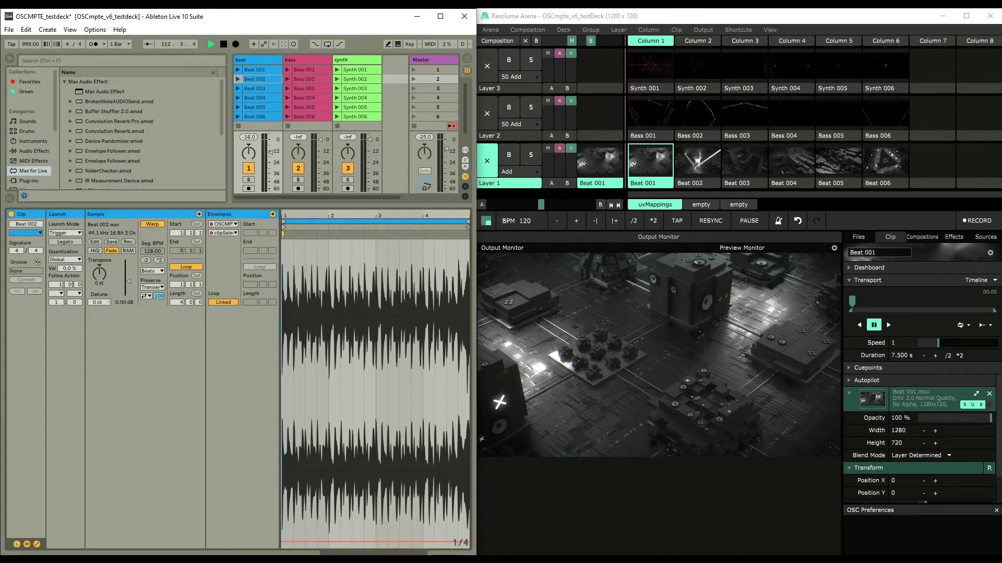
key("shift+Tab")
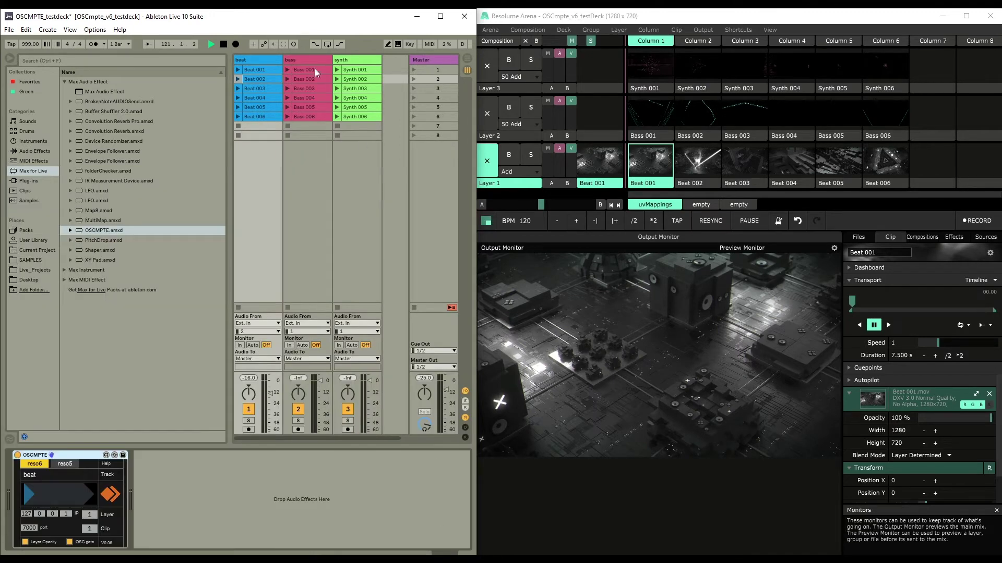
- Alternate Beat 002 and Beat 001 launches, reset tempo to 120, stop, and open Beat 003's details
left_click(238, 78)
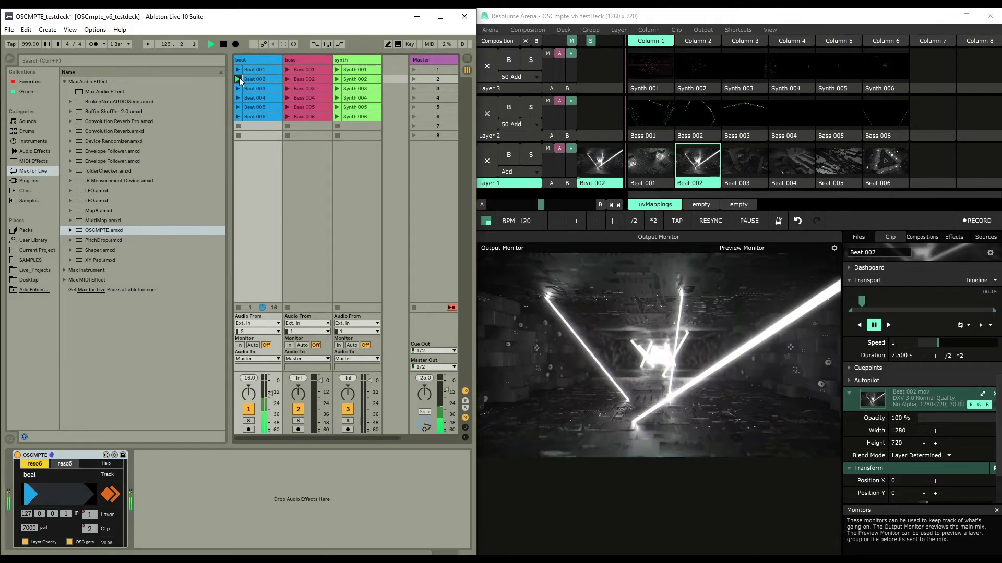
left_click(239, 69)
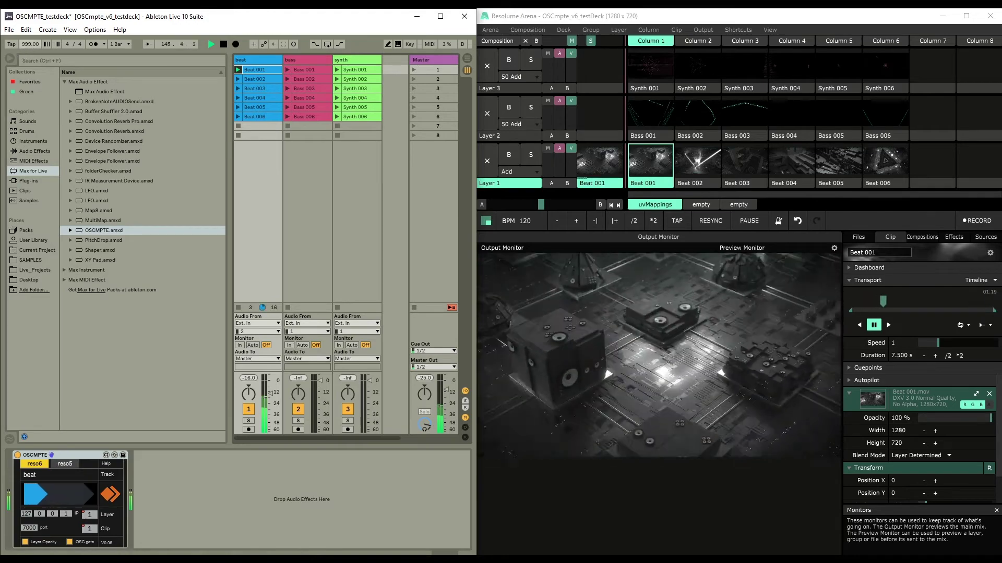
left_click(30, 44)
key("Delete")
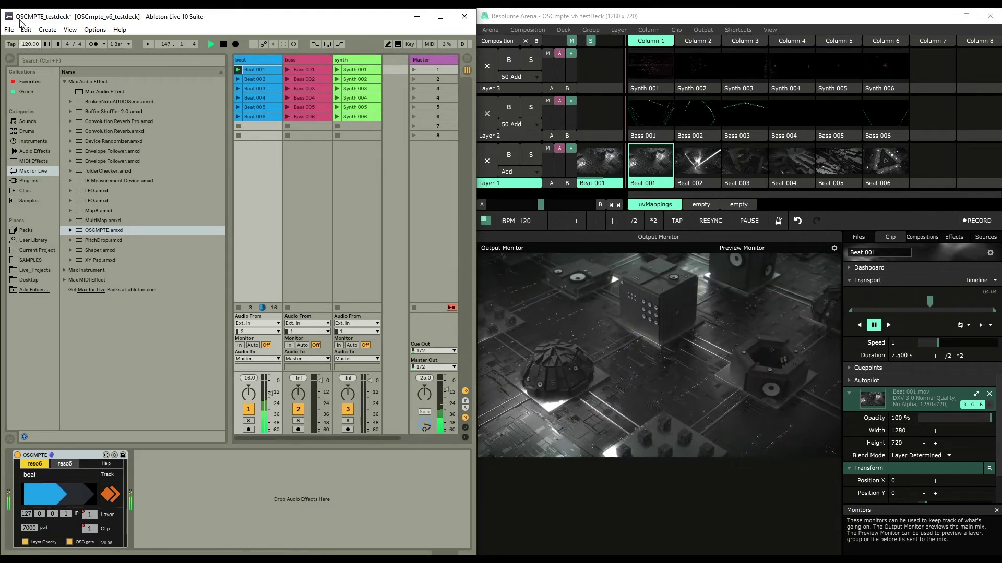
left_click(239, 79)
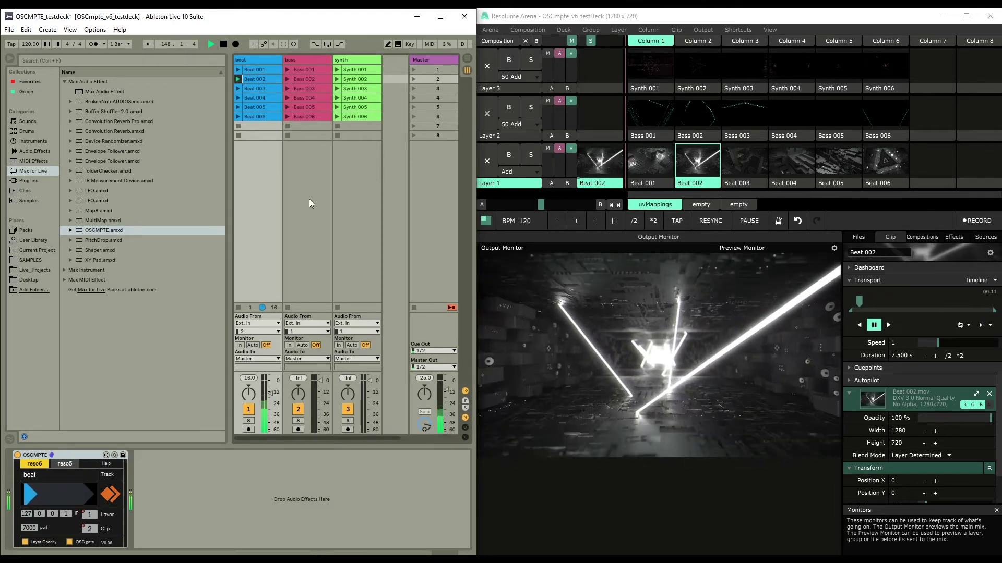
left_click(238, 69)
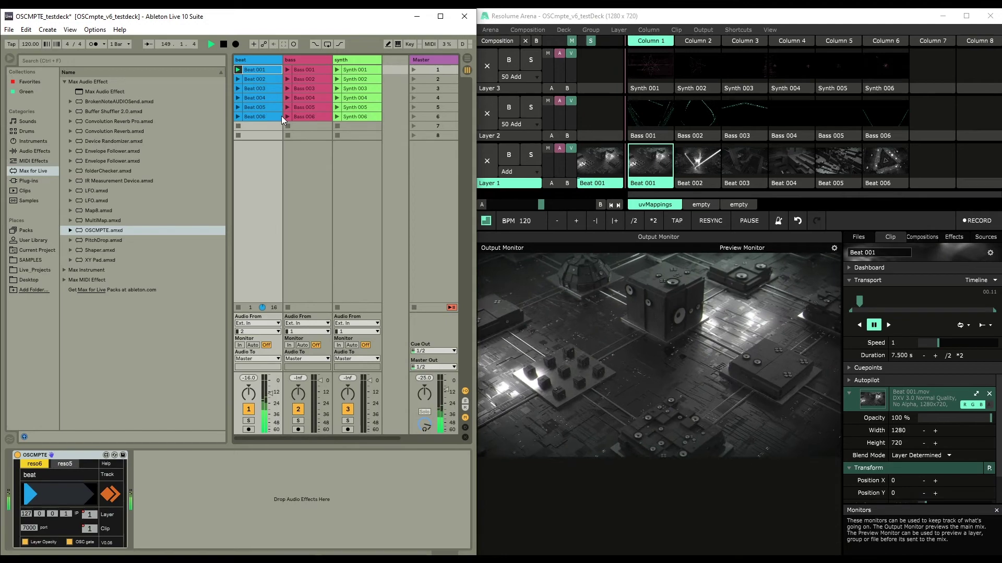
left_click(238, 80)
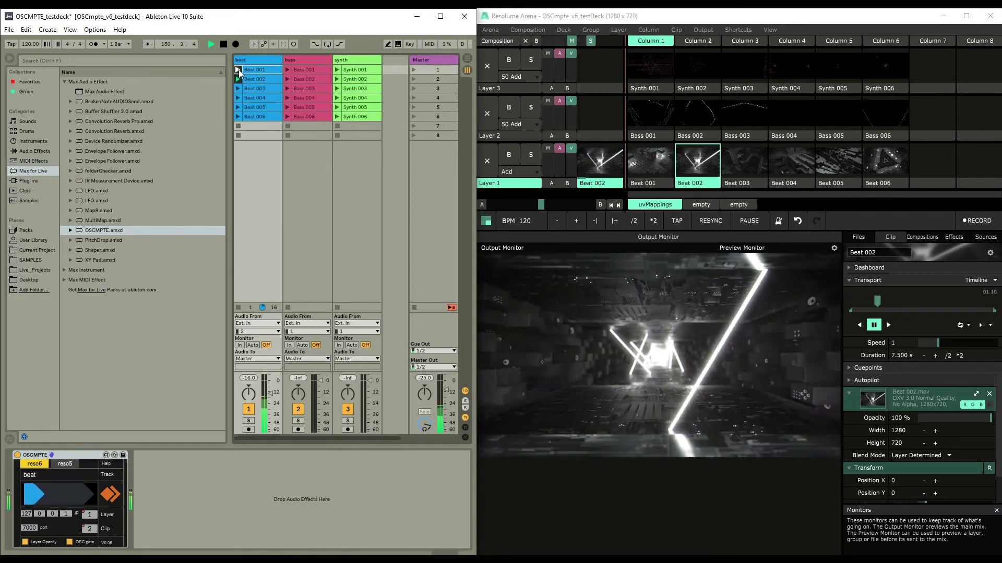
left_click(238, 70)
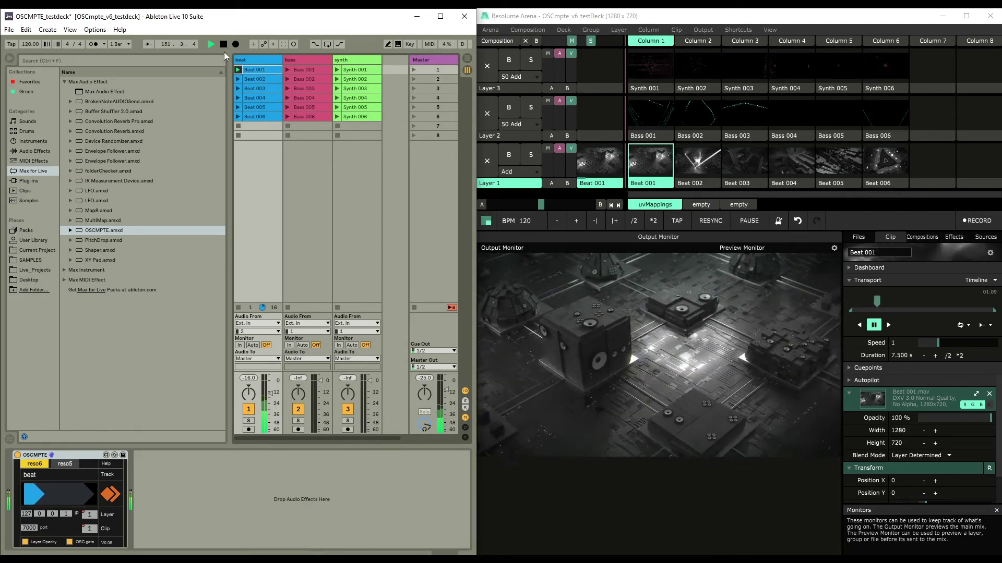
left_click(223, 44)
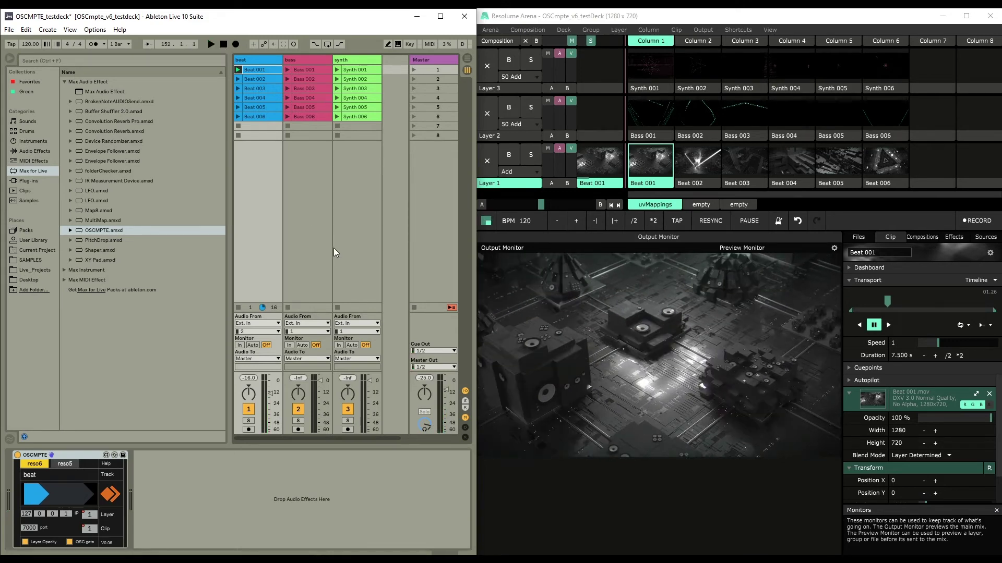
double_click(263, 88)
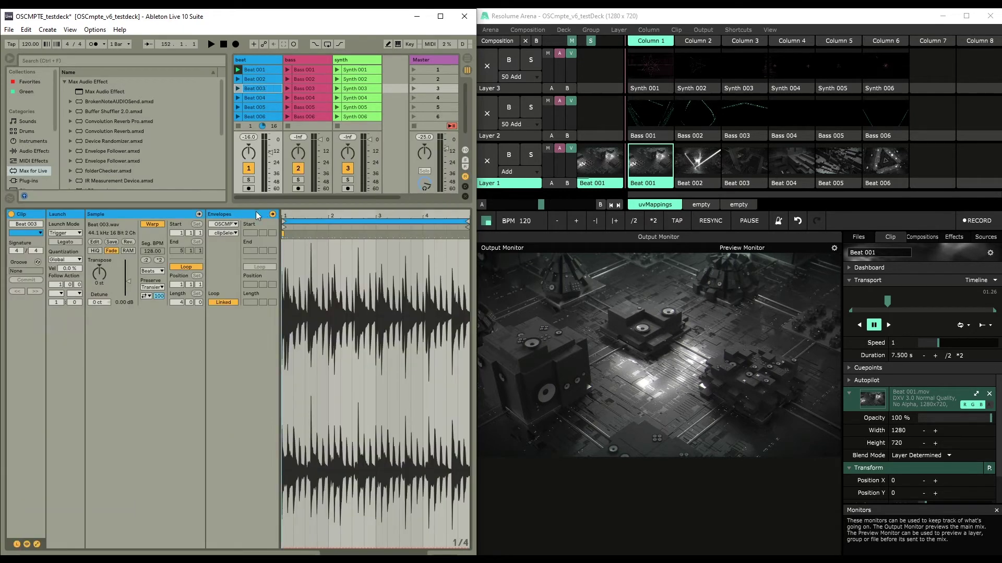
- Launch Beat 004, Beat 003 and Beat 006 to check Resolume switches videos
left_click(238, 98)
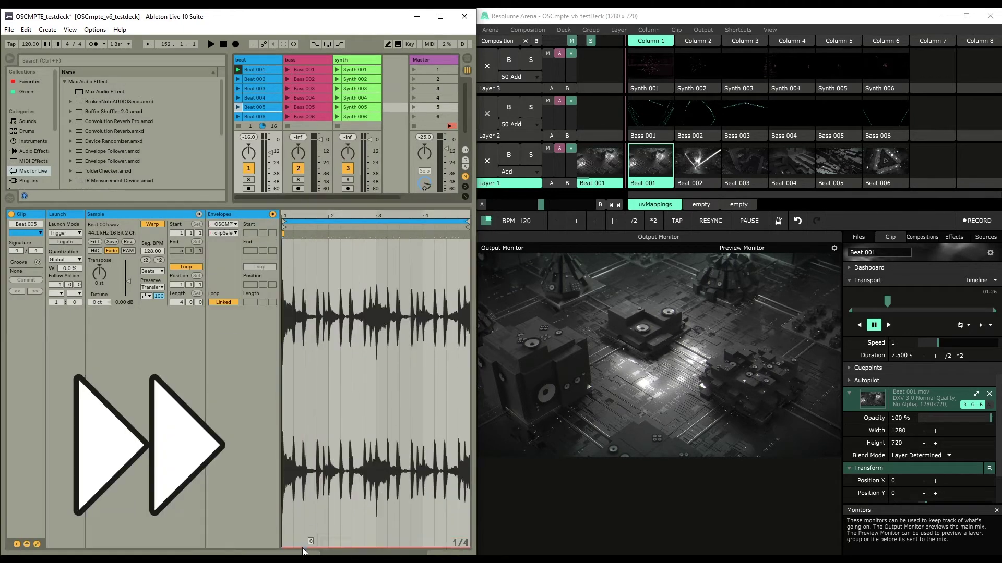
left_click(237, 88)
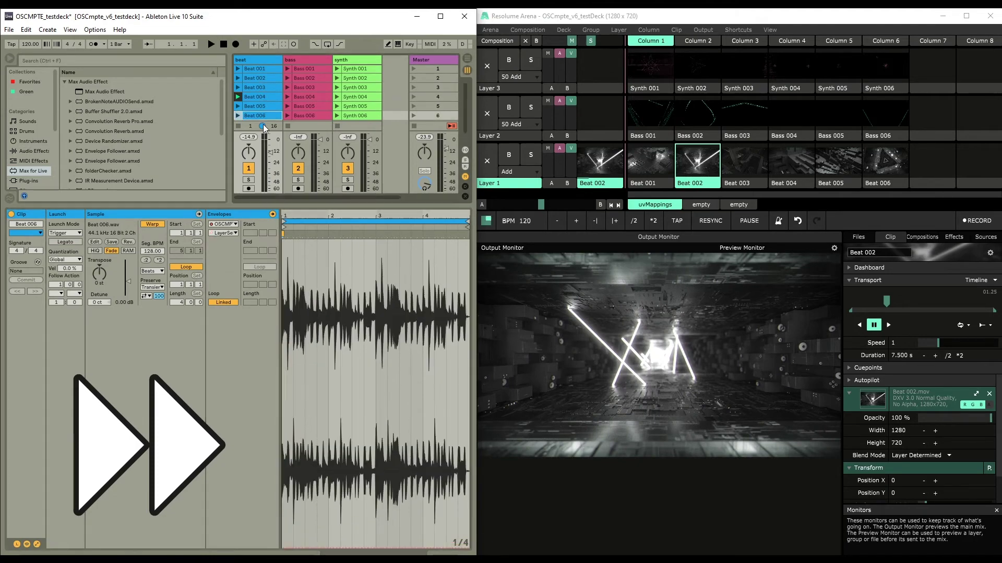
left_click(238, 116)
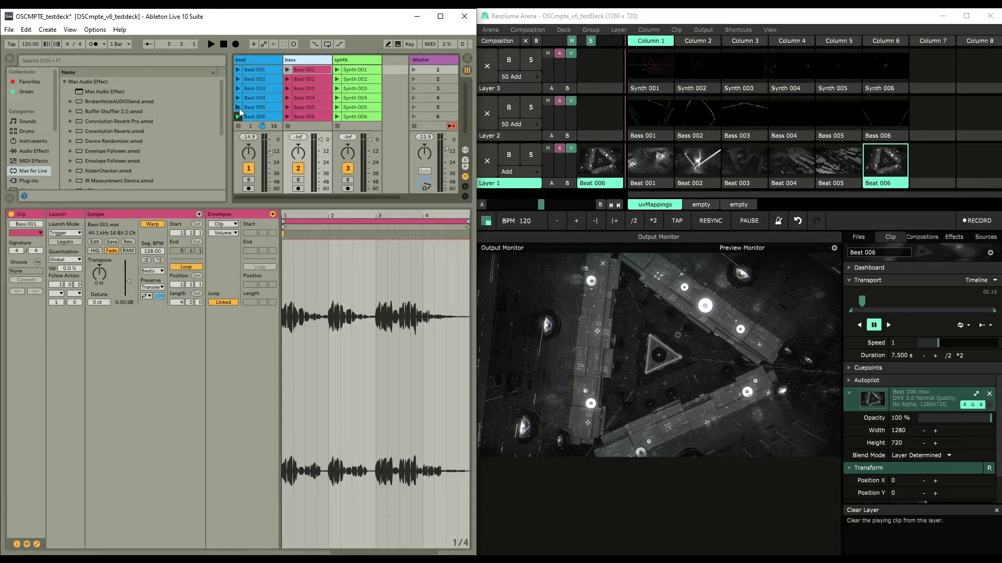
- Play from Beat 001, step down to Beat 006, stop, and select Bass 006's clip
left_click(236, 71)
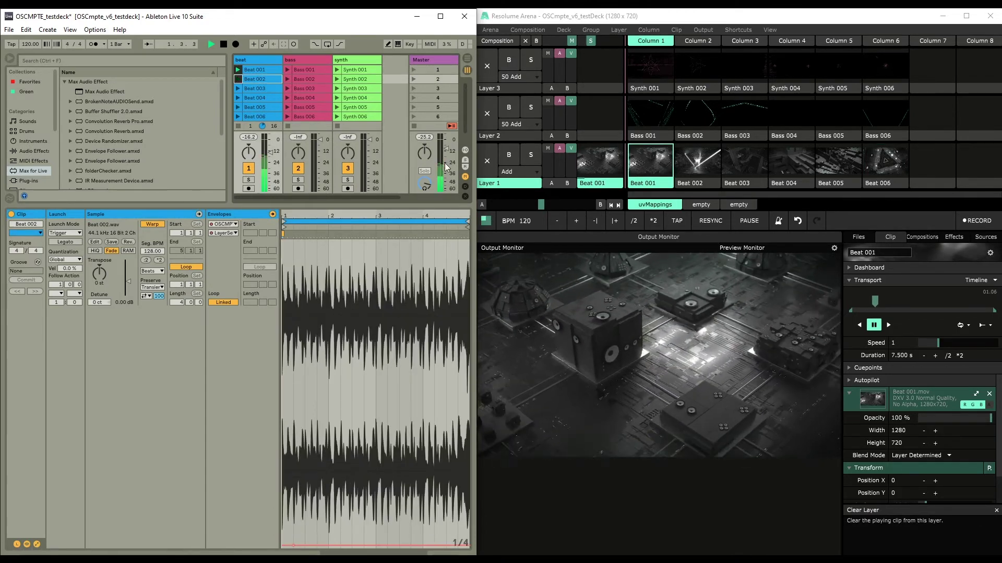
key("Down")
key("Down")
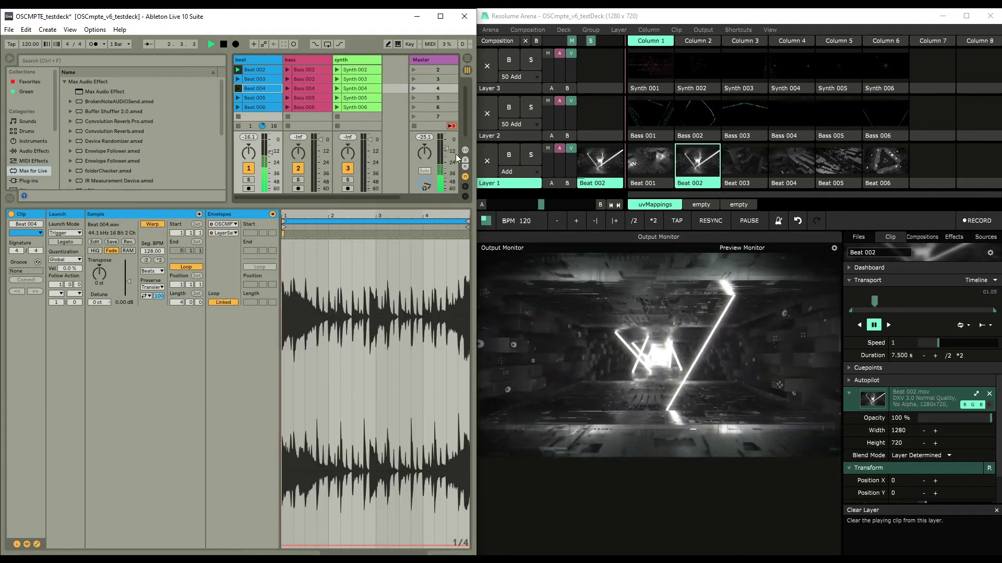
key("Down")
key("Down")
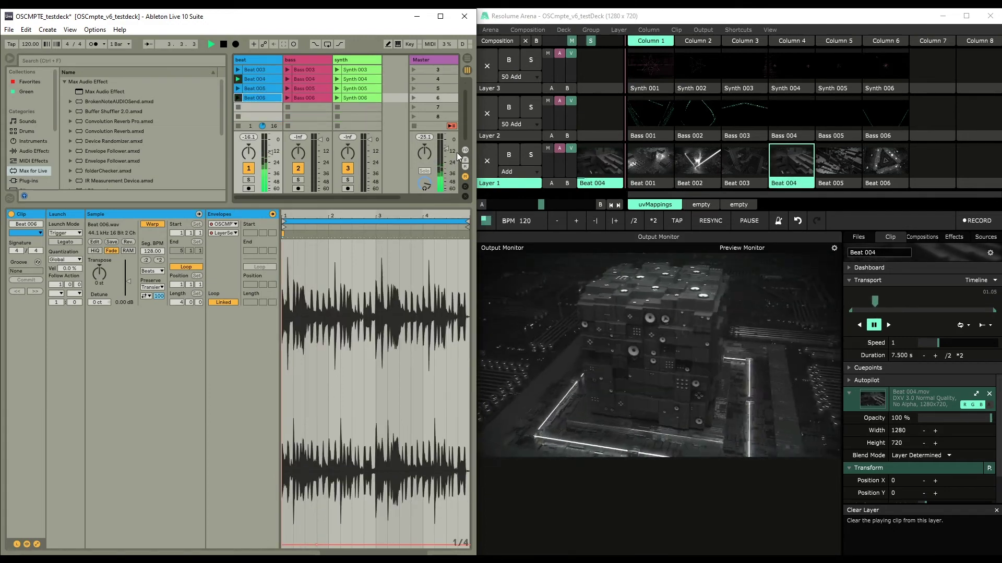
key("Return")
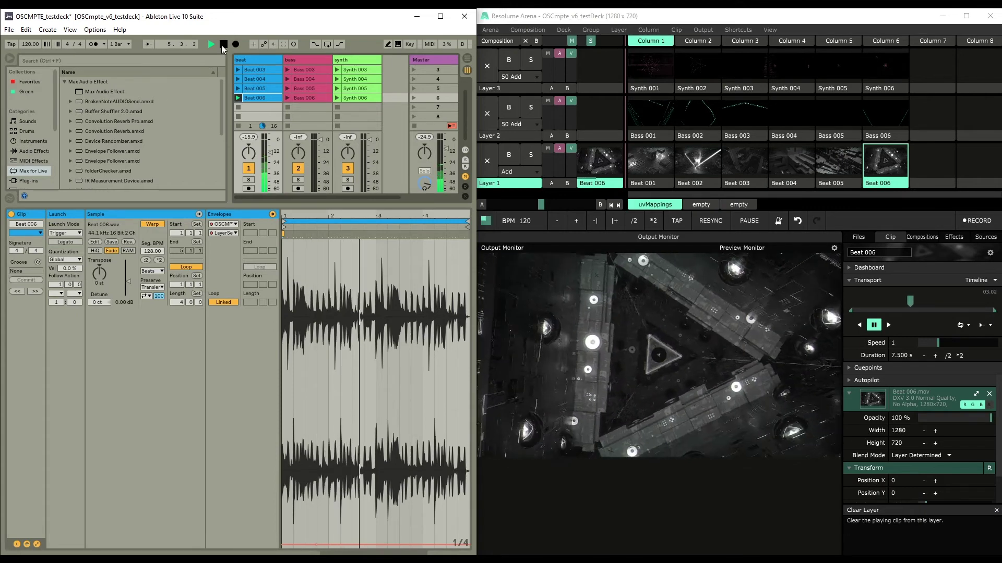
left_click(222, 45)
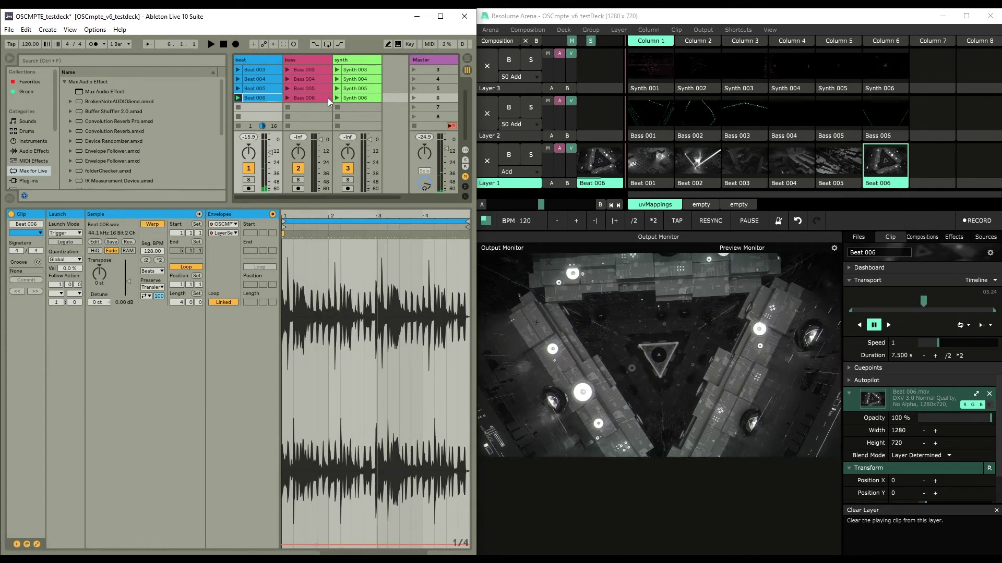
left_click(302, 59)
- Review Bass 003, Synth 001, Synth 006, Bass 002 and Bass 004 clip settings, then relaunch Beat 001
key("shift+Tab")
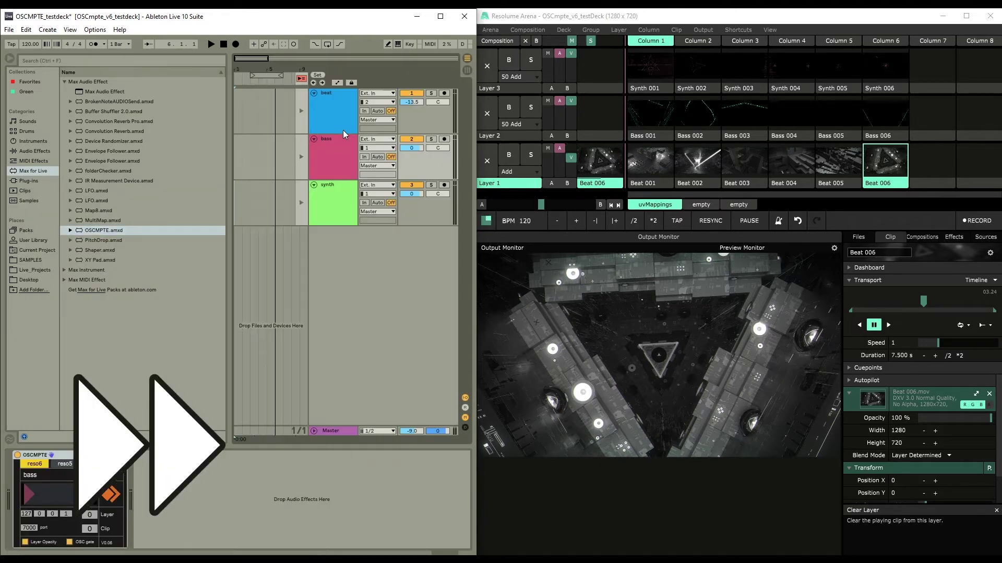
double_click(304, 88)
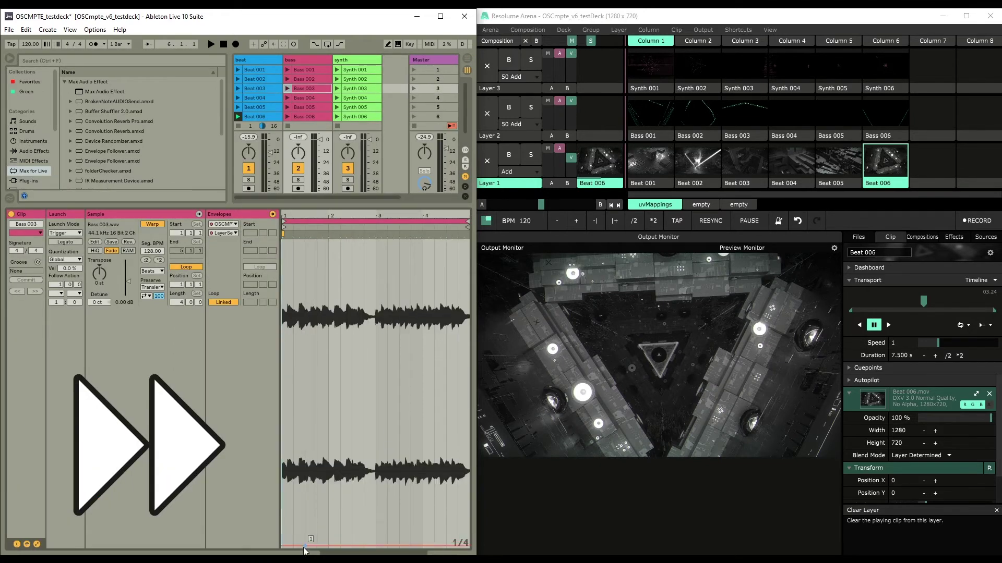
left_click(354, 70)
key("Down")
key("Down")
key("Down")
key("Down")
key("Down")
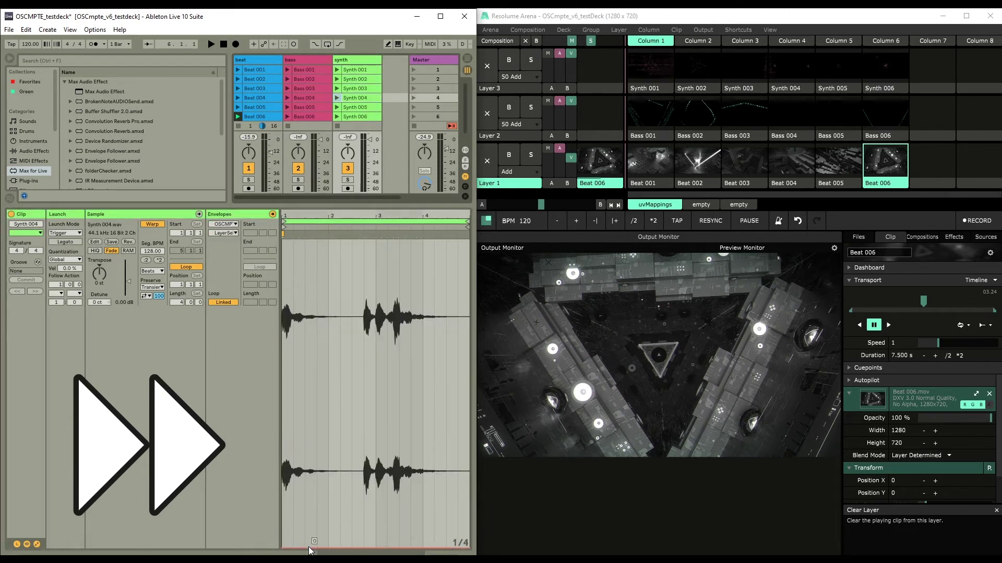
key("Up")
key("Up")
key("Up")
key("Up")
key("Up")
key("Down")
key("Down")
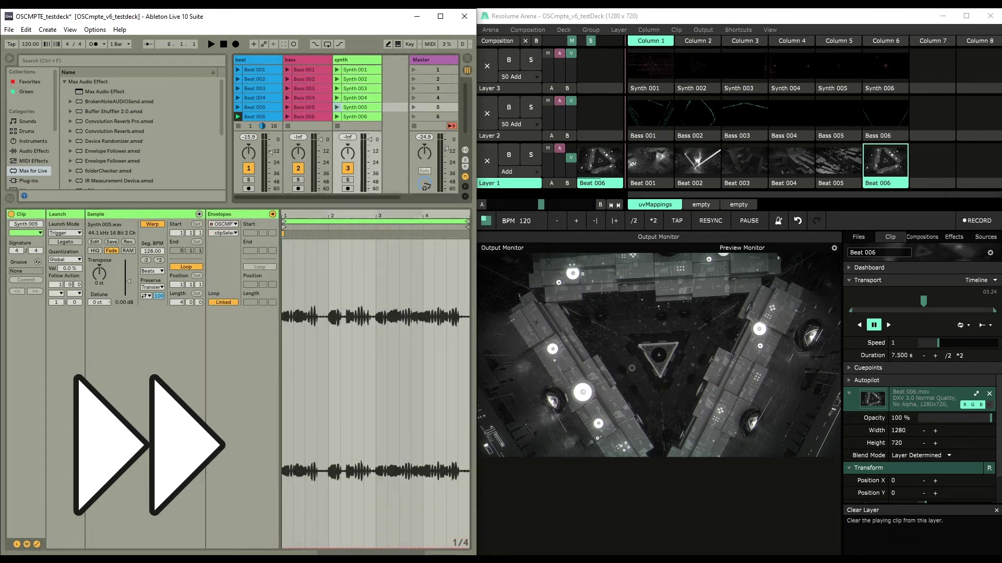
key("Left")
key("Up")
key("Down")
key("Down")
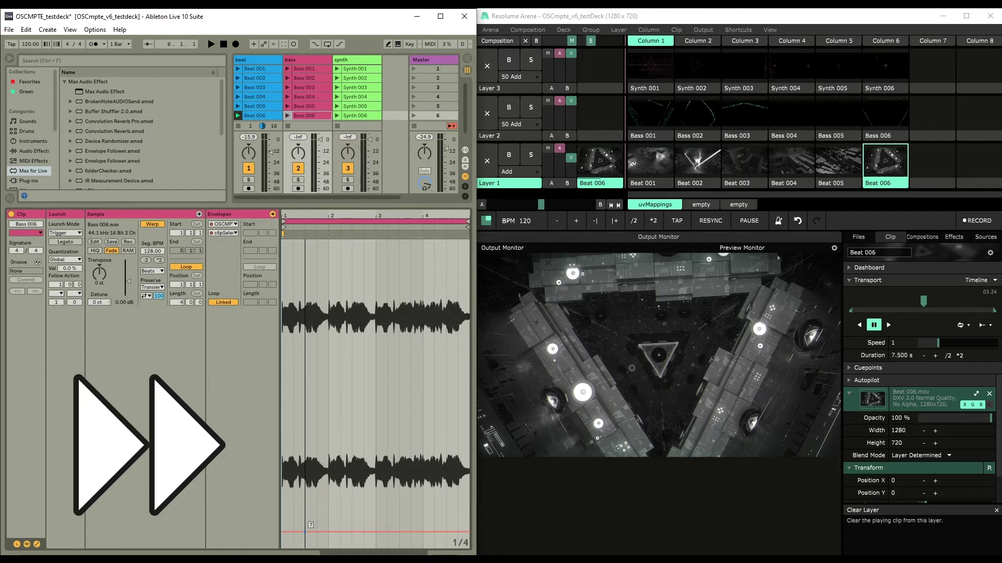
key("Down")
key("Up")
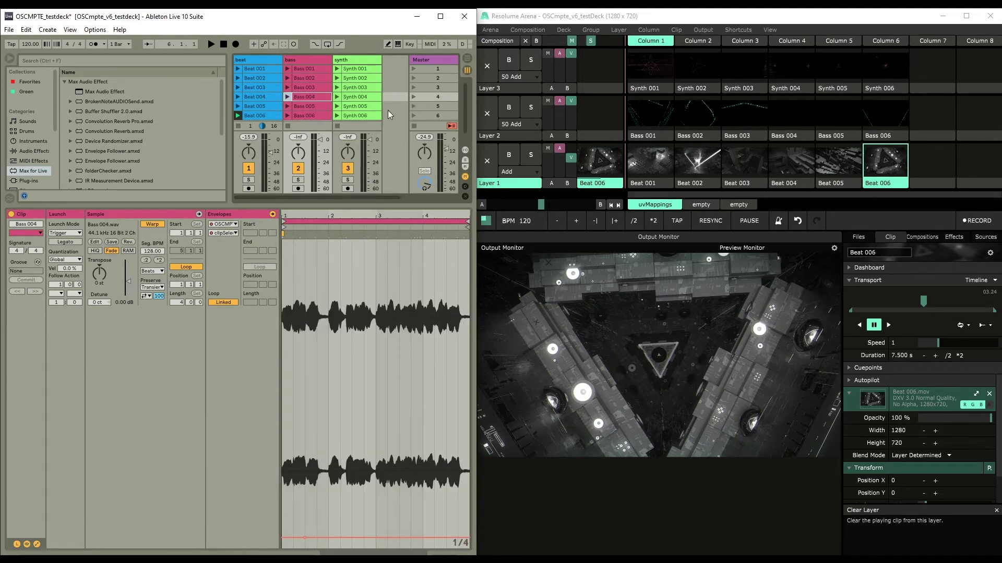
left_click(237, 69)
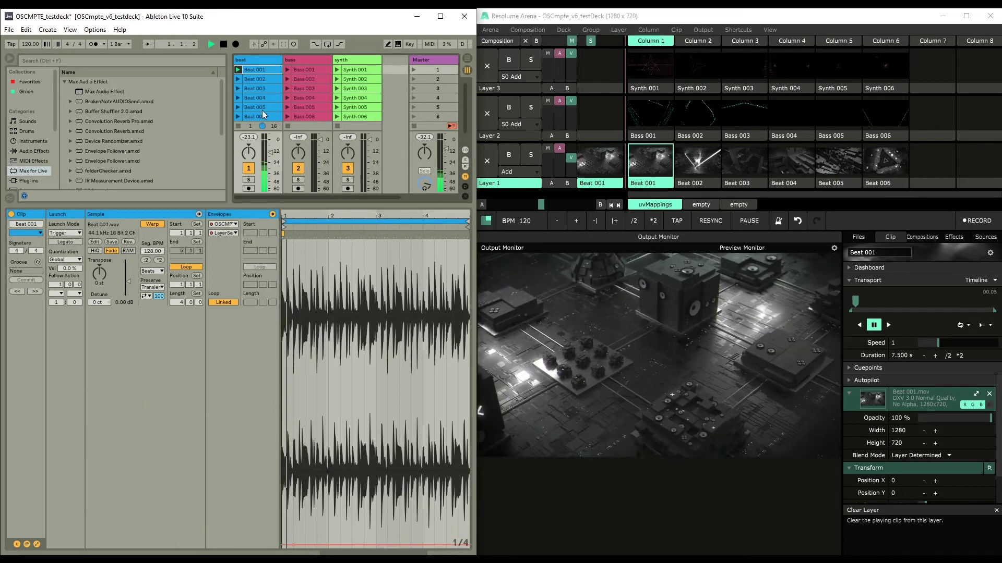
- Launch Bass 002, Bass 004, Synth 002, Synth 003, Synth 004 and Synth 006, then stop playback
left_click(286, 79)
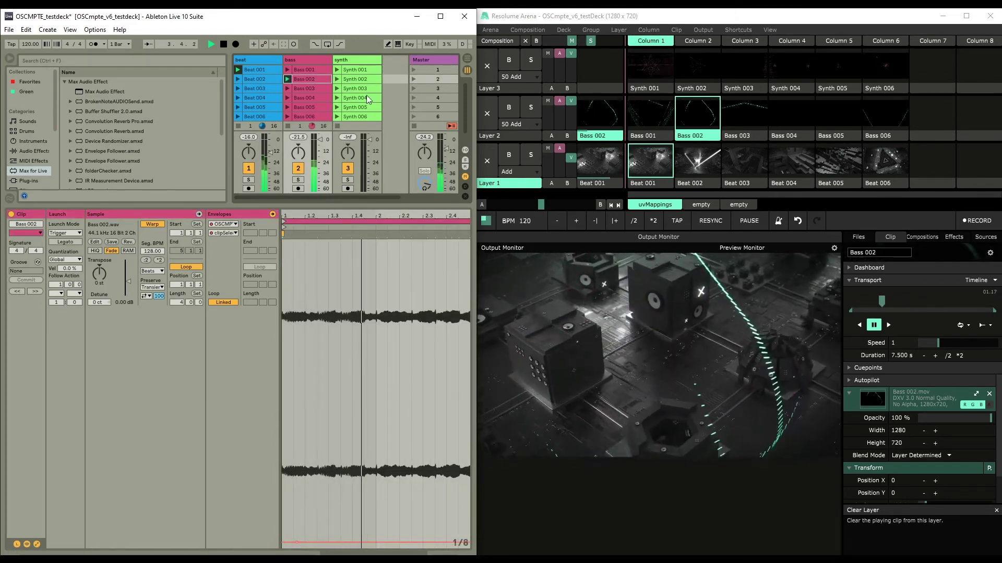
left_click(286, 98)
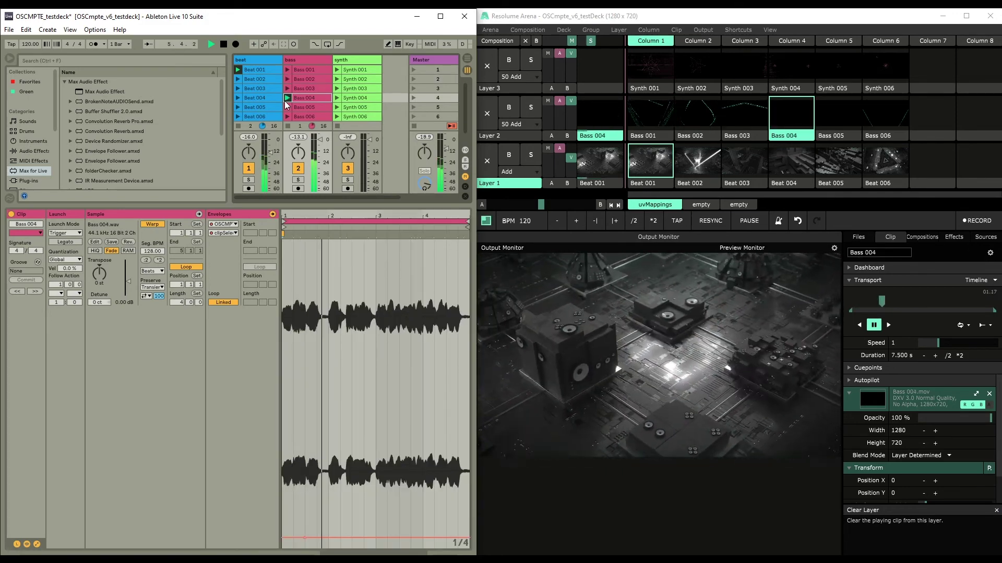
left_click(336, 79)
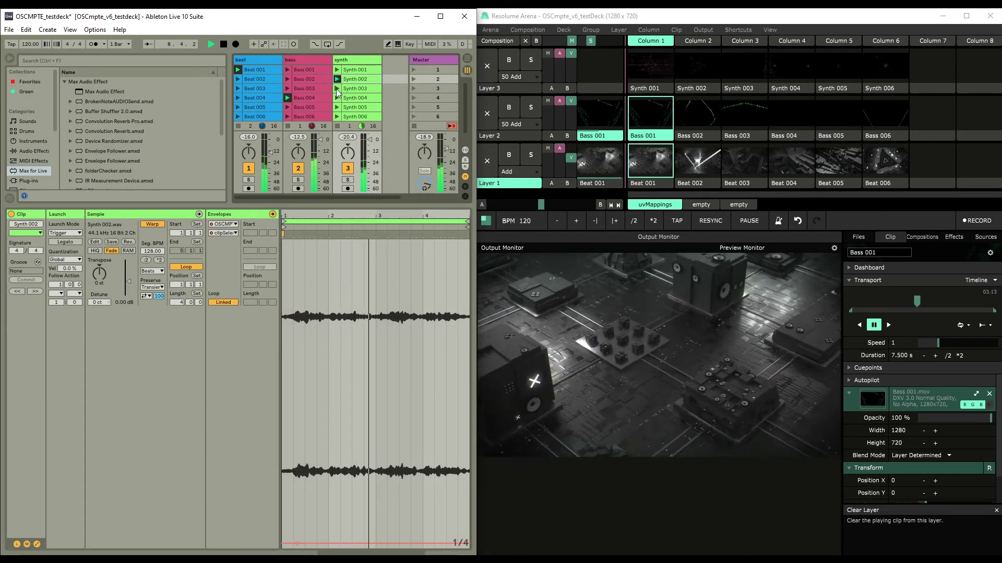
left_click(337, 89)
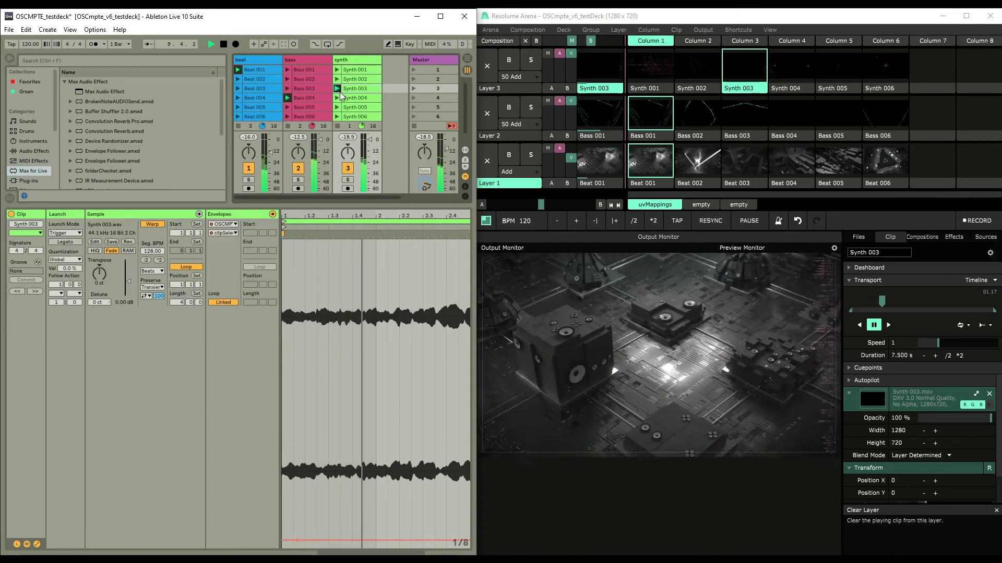
left_click(337, 98)
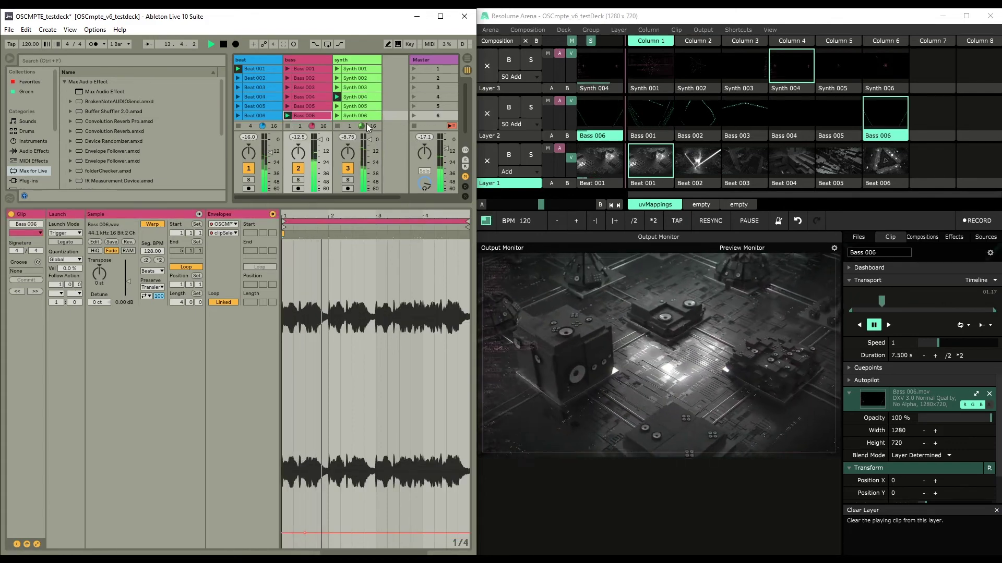
left_click(337, 116)
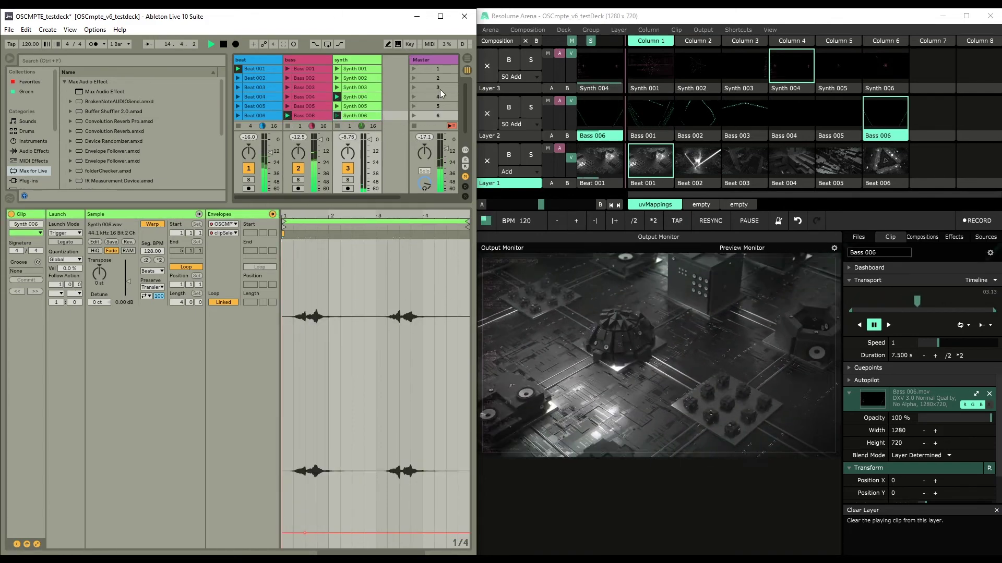
left_click(223, 44)
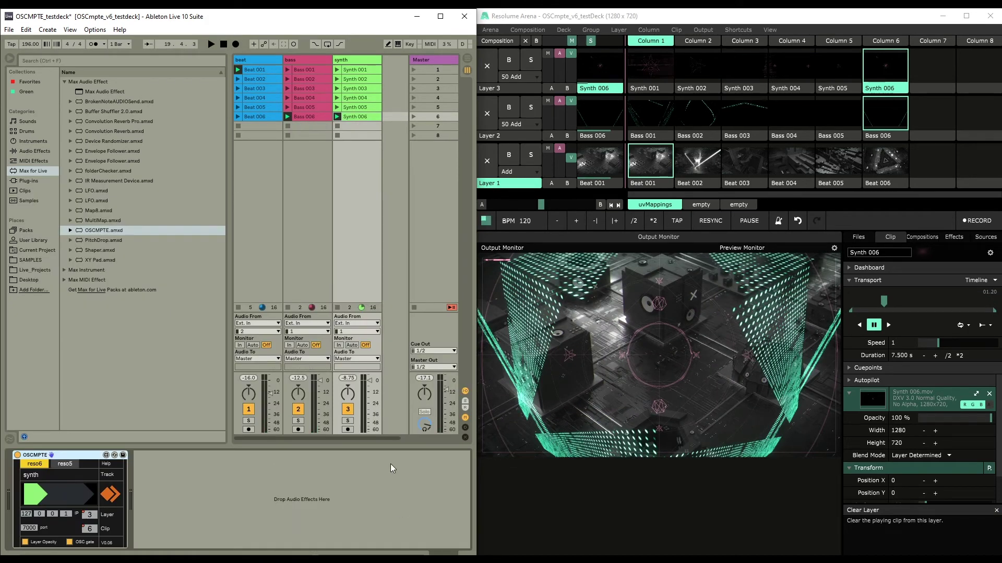
- Switch off Layer Opacity in the bass track's OSCMPTE device and lower bass volume to about -36 dB
left_click(264, 61)
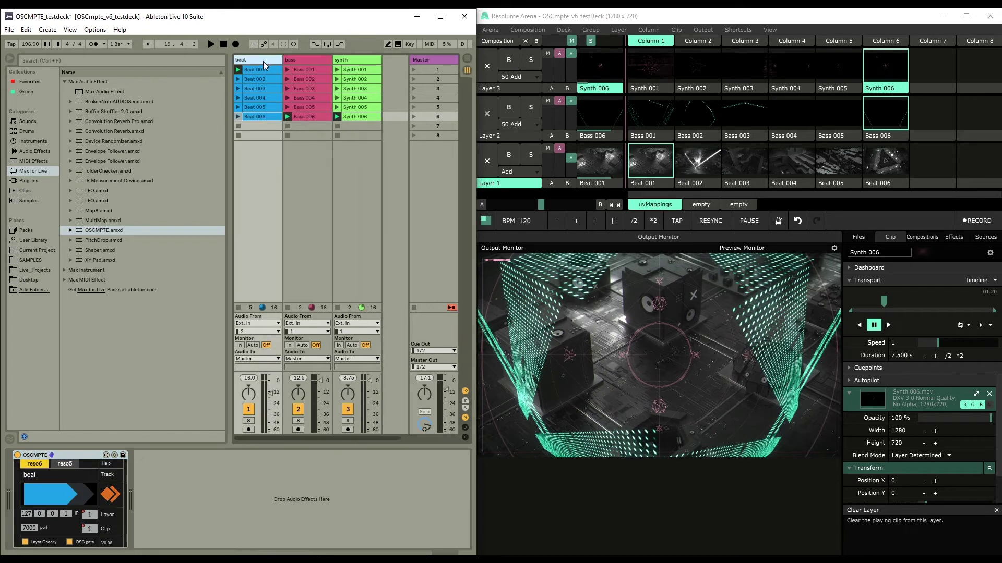
left_click(316, 59)
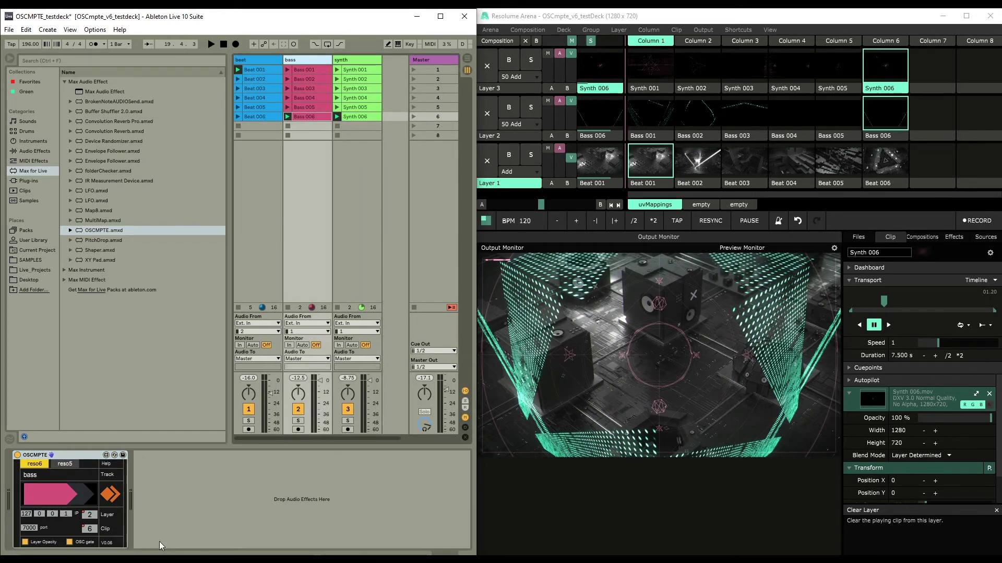
left_click(25, 543)
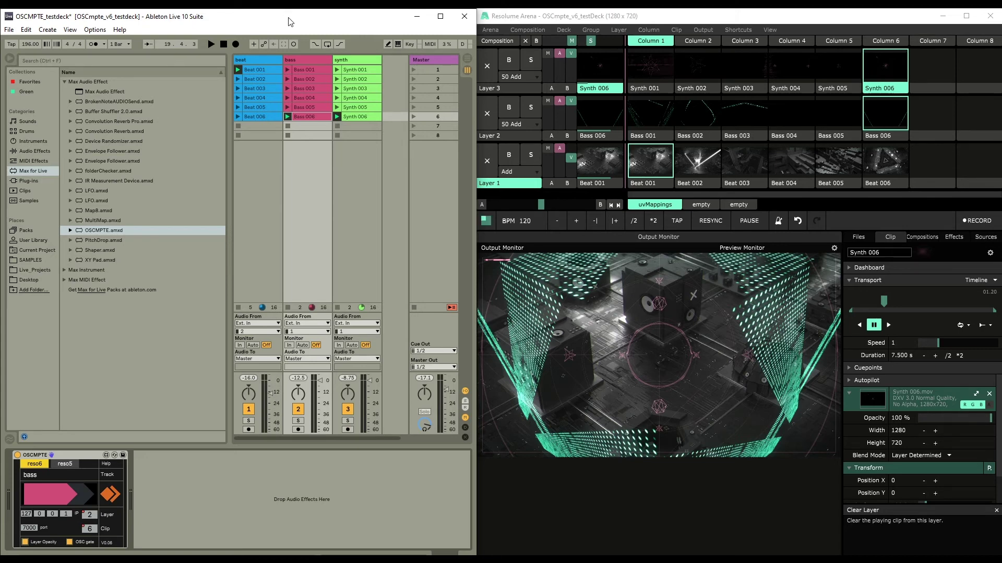
left_click(258, 60)
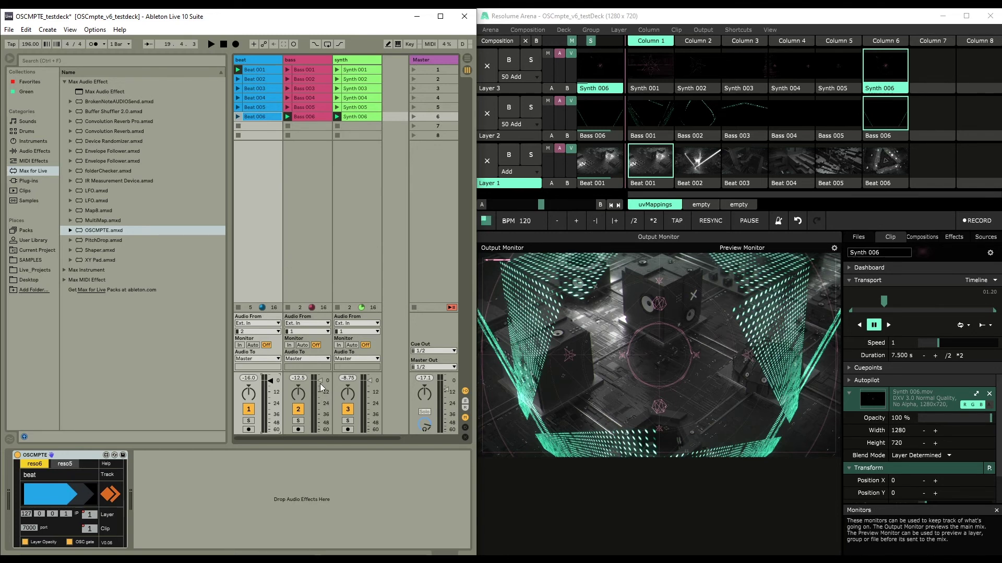
left_click_drag(320, 383, 321, 414)
- Switch off the beat track's Layer Opacity, toggle the OSC gate off and on, then test-launch Bass 003 and stop
left_click(26, 542)
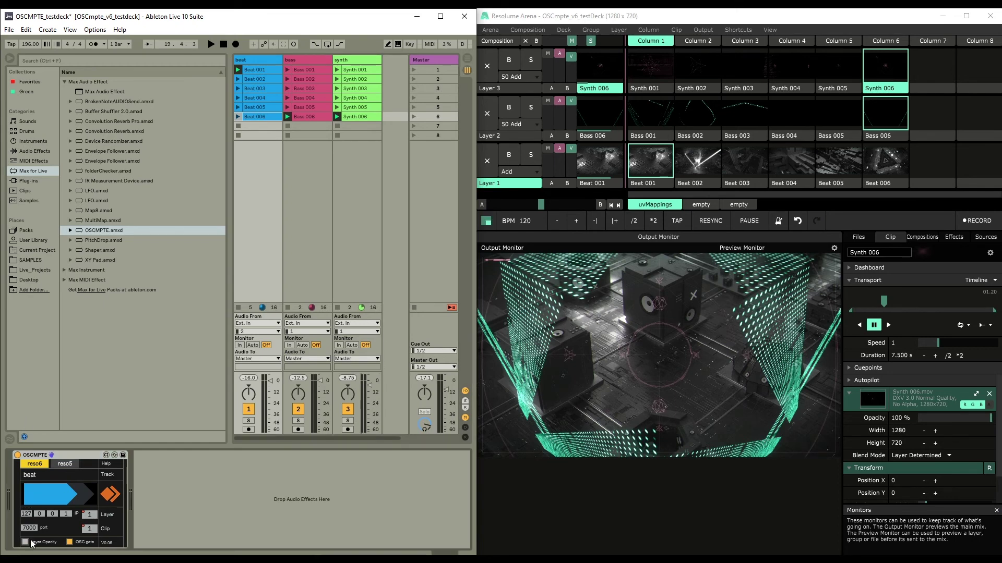
left_click(262, 63)
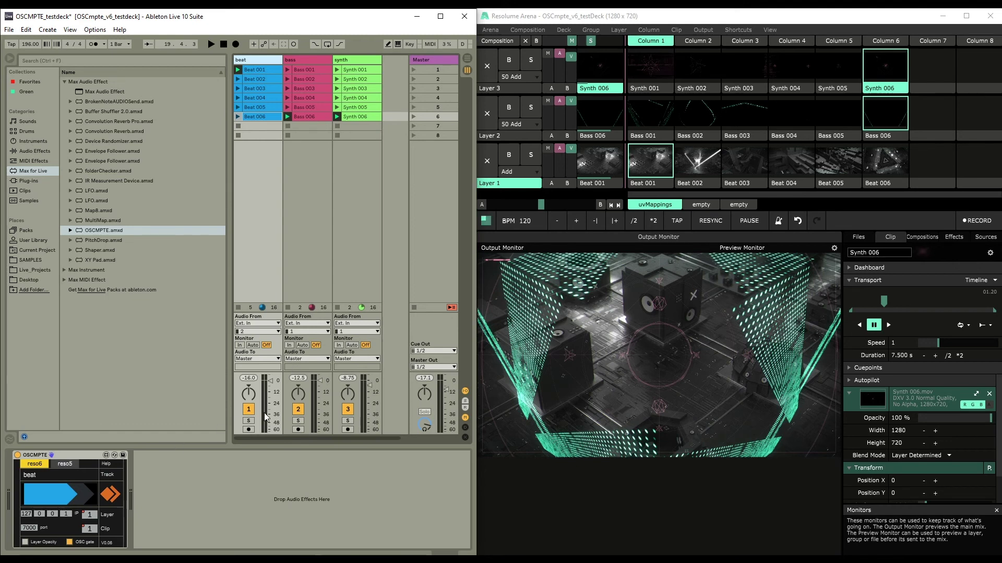
left_click(69, 542)
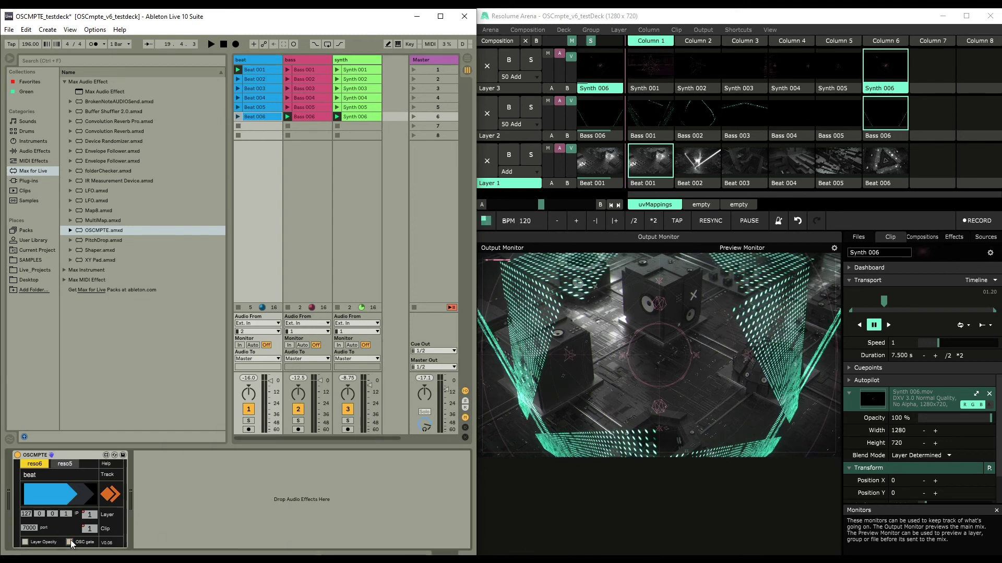
left_click(70, 540)
left_click(289, 89)
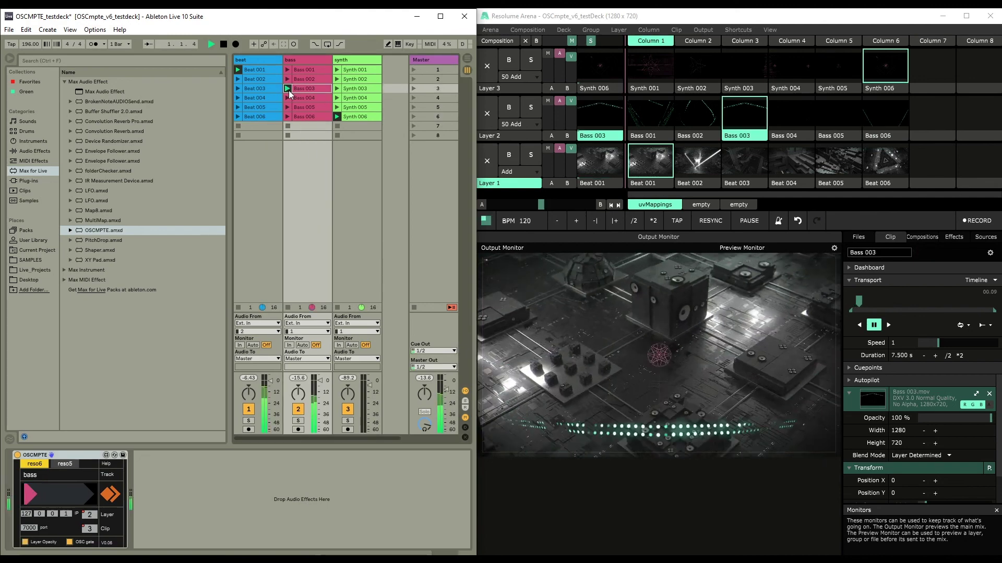
left_click(226, 45)
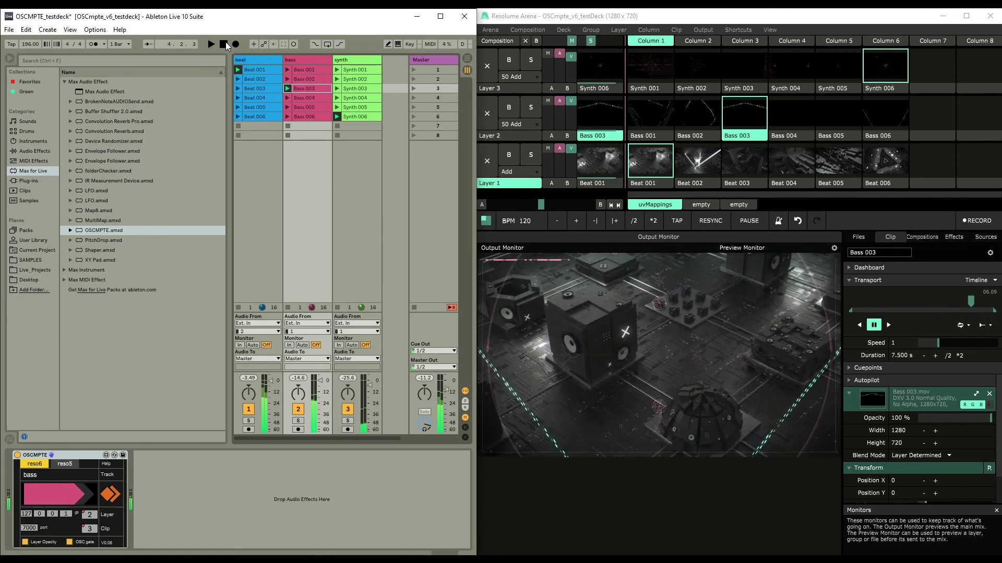